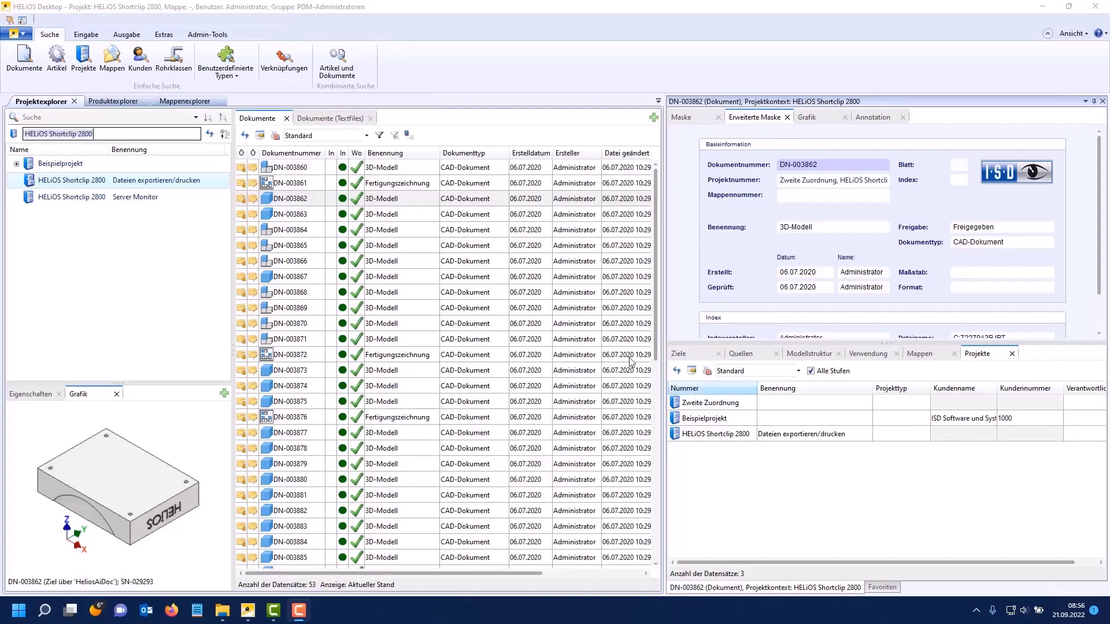
# Start the file export for the 3D model document DN-003862.
pyautogui.click(309, 200)
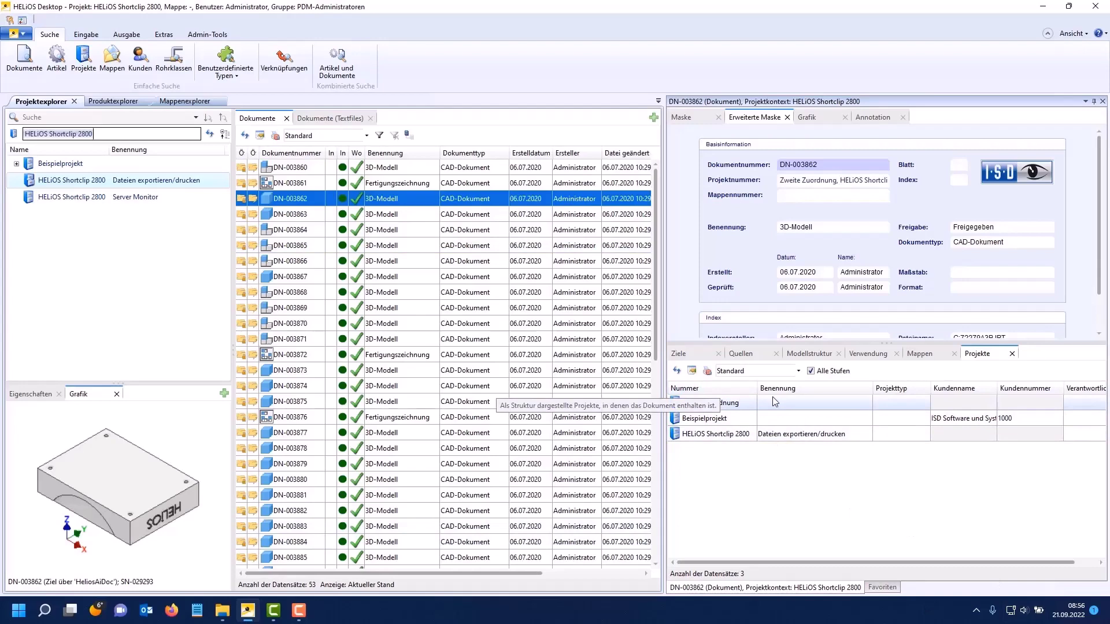
pyautogui.rightClick(291, 202)
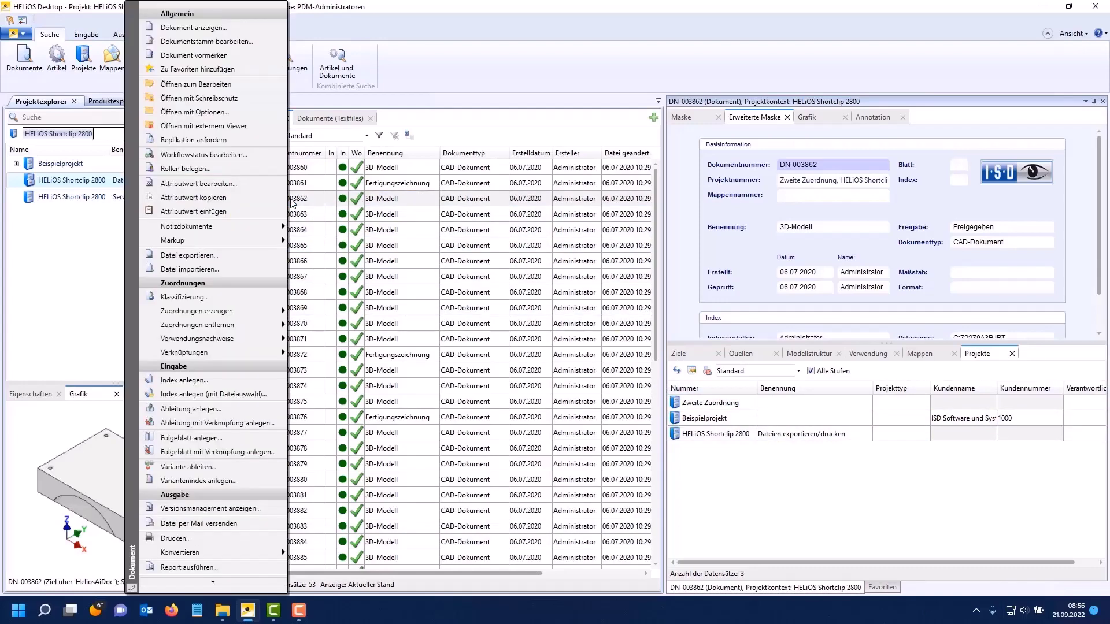
pyautogui.click(197, 256)
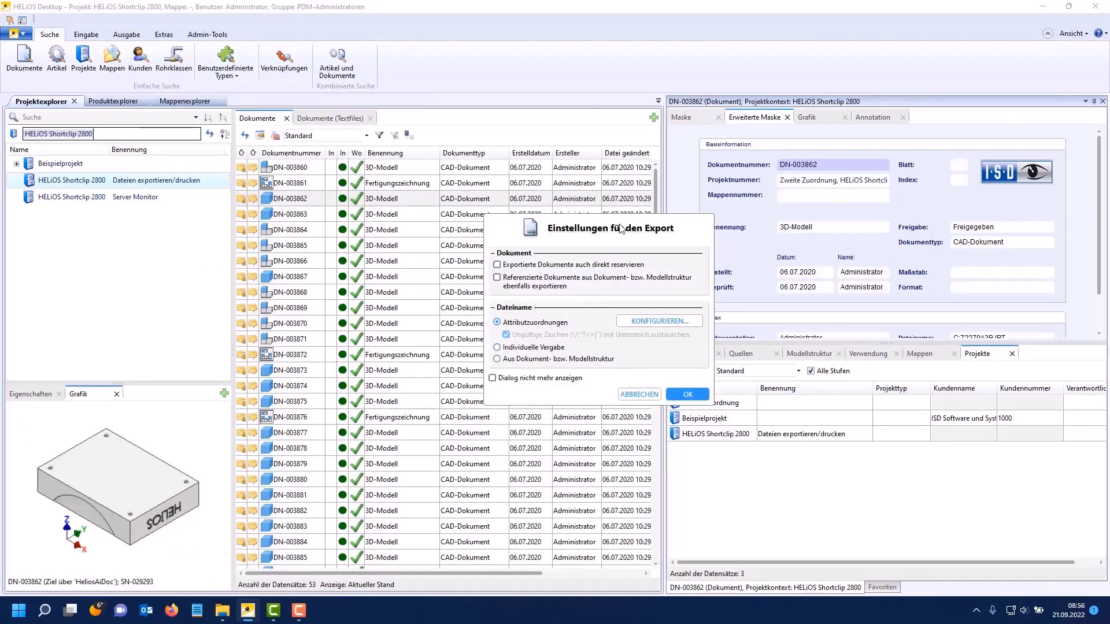
pyautogui.moveTo(623, 224); pyautogui.dragTo(520, 190)
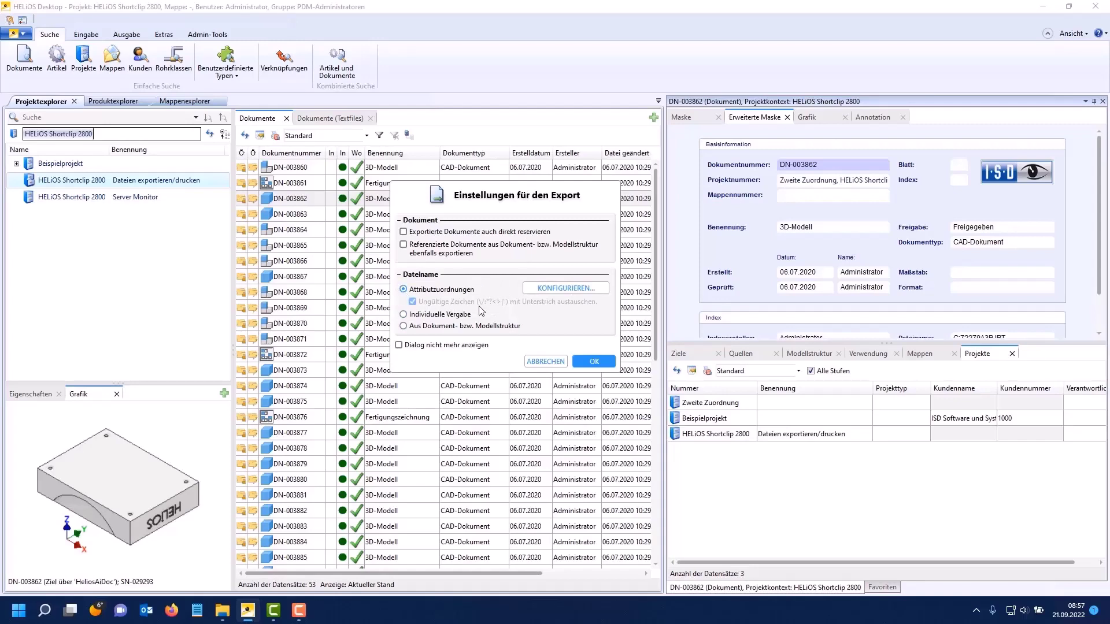
# Configure the attribute assignment for export file names with the article attribute Artikelnummer (HEL_SACHNUMMER) as its first component.
pyautogui.click(569, 291)
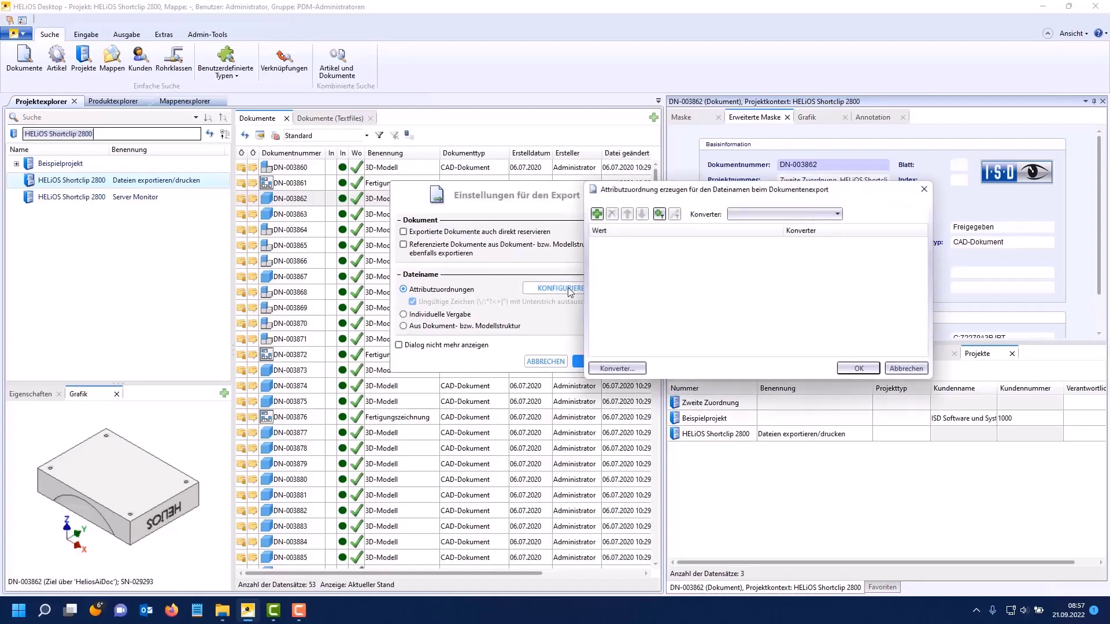
pyautogui.click(598, 216)
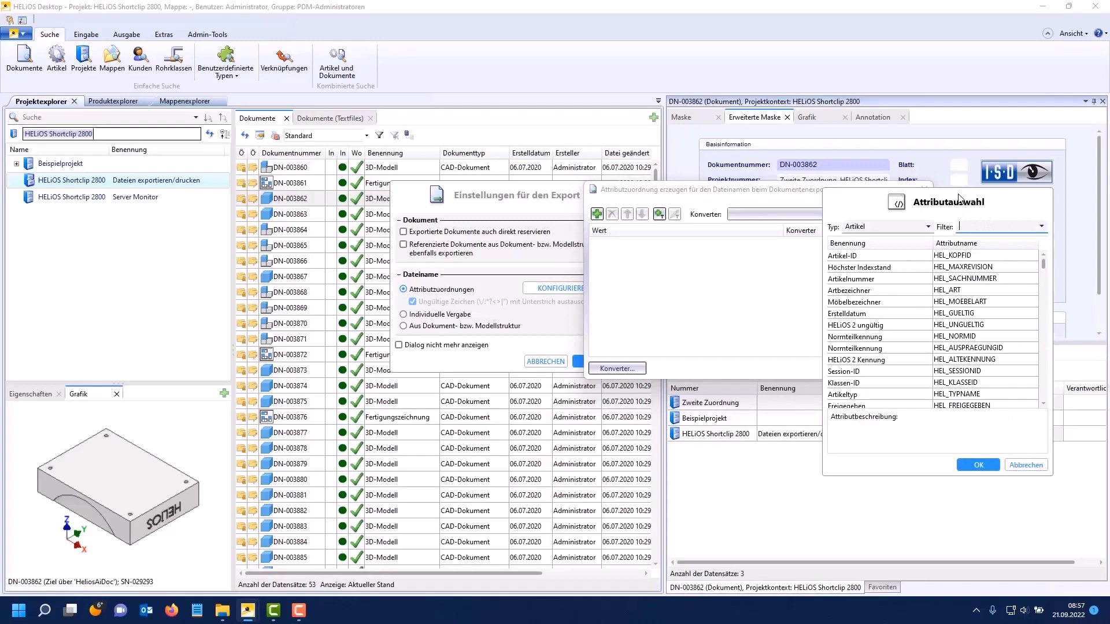
pyautogui.moveTo(960, 197); pyautogui.dragTo(779, 174)
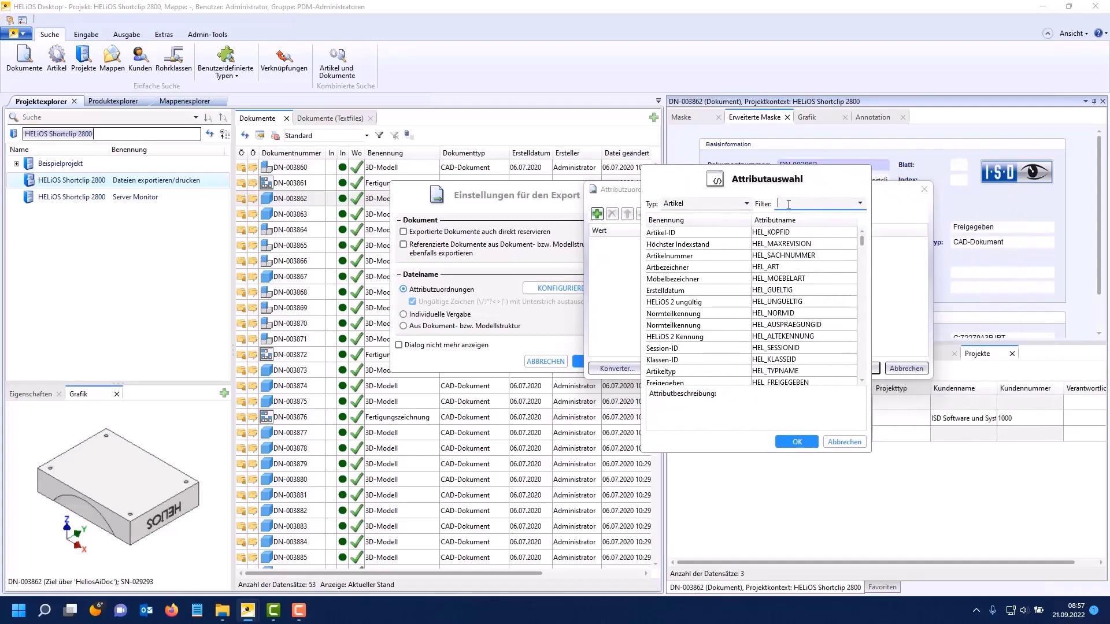
pyautogui.click(782, 255)
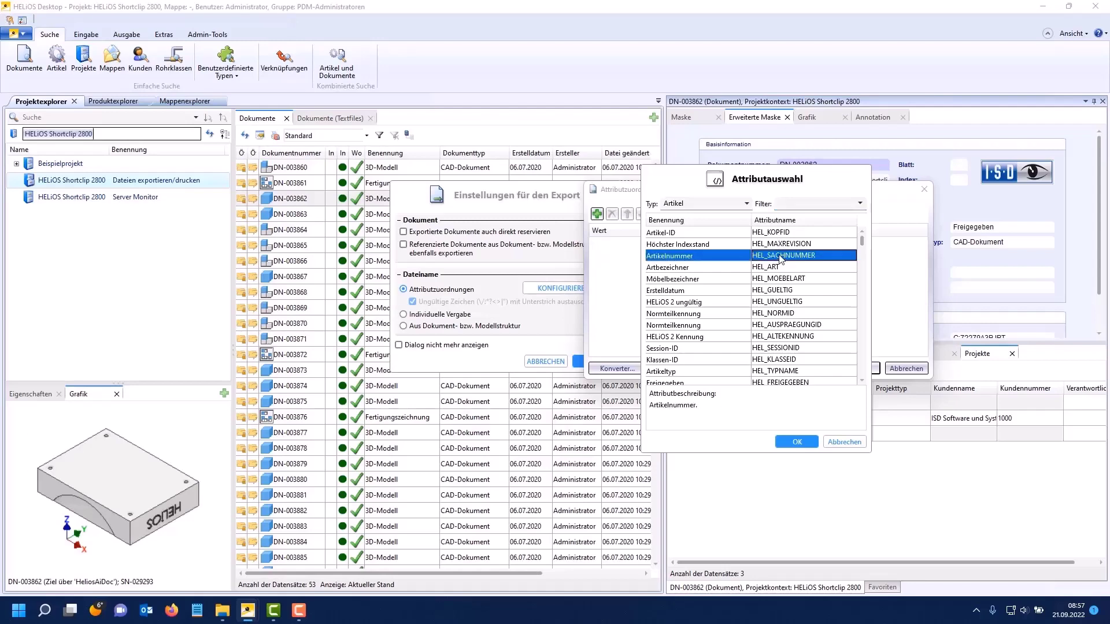
pyautogui.click(796, 443)
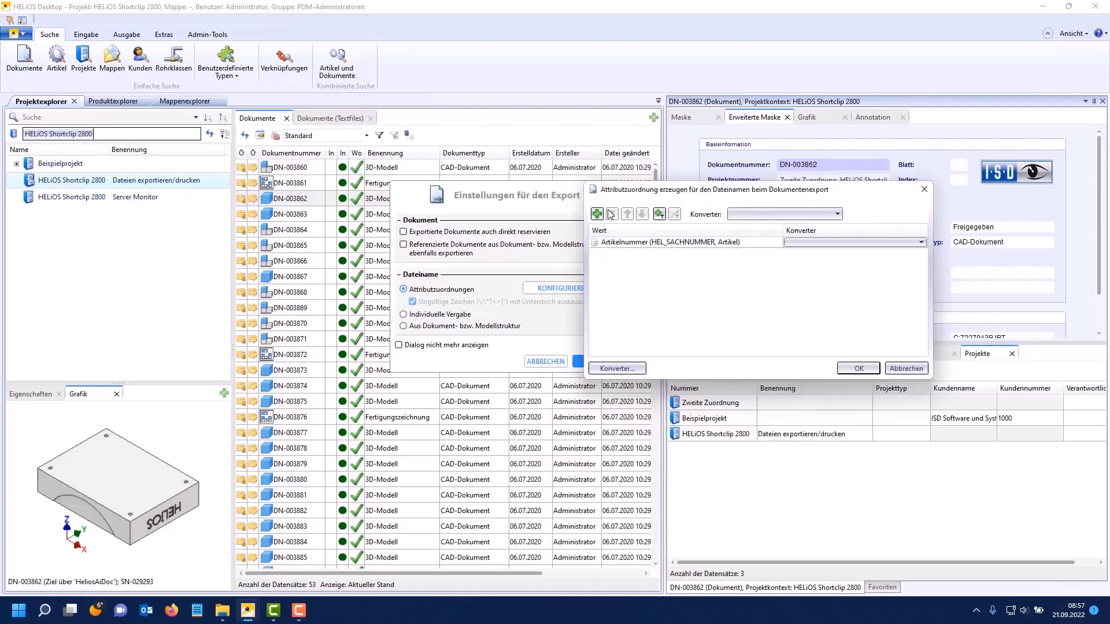
# Add an underscore "_" as fixed text after the Artikelnummer in the file name assignment.
pyautogui.click(664, 214)
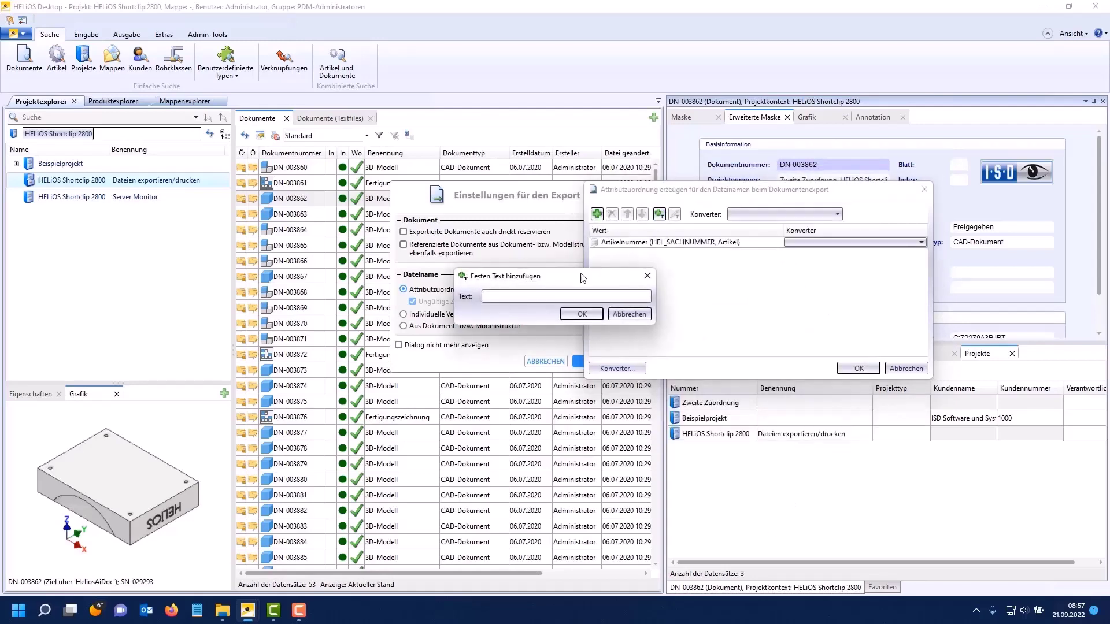
pyautogui.write('_')
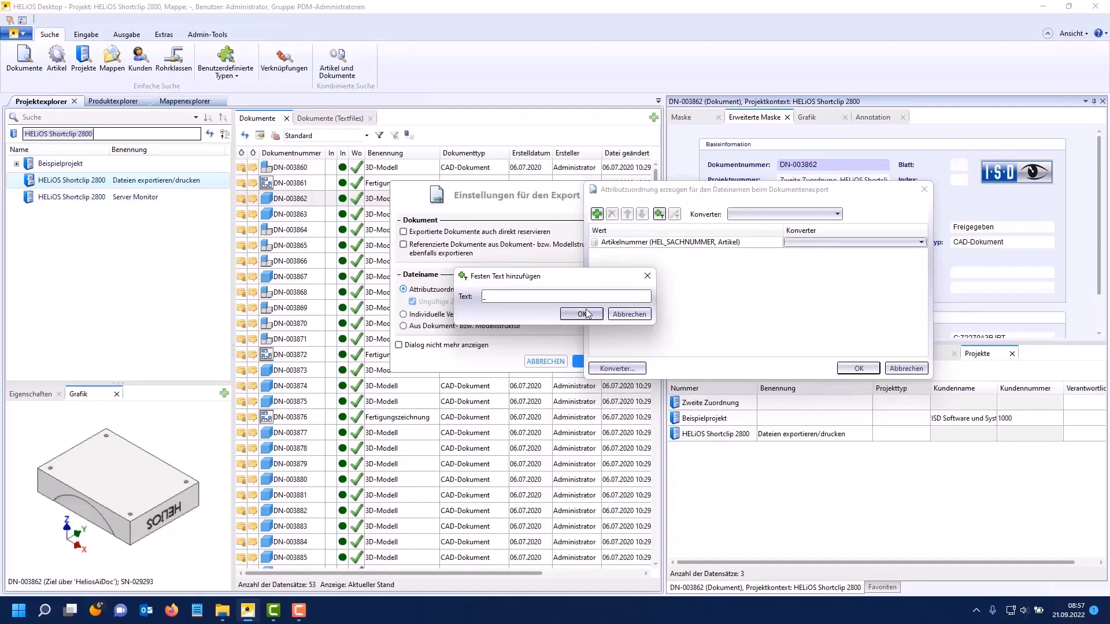
pyautogui.click(582, 314)
# Add the document attribute Dokumentnummer (HEL_DOKUNUMMER) to the file name assignment.
pyautogui.click(597, 215)
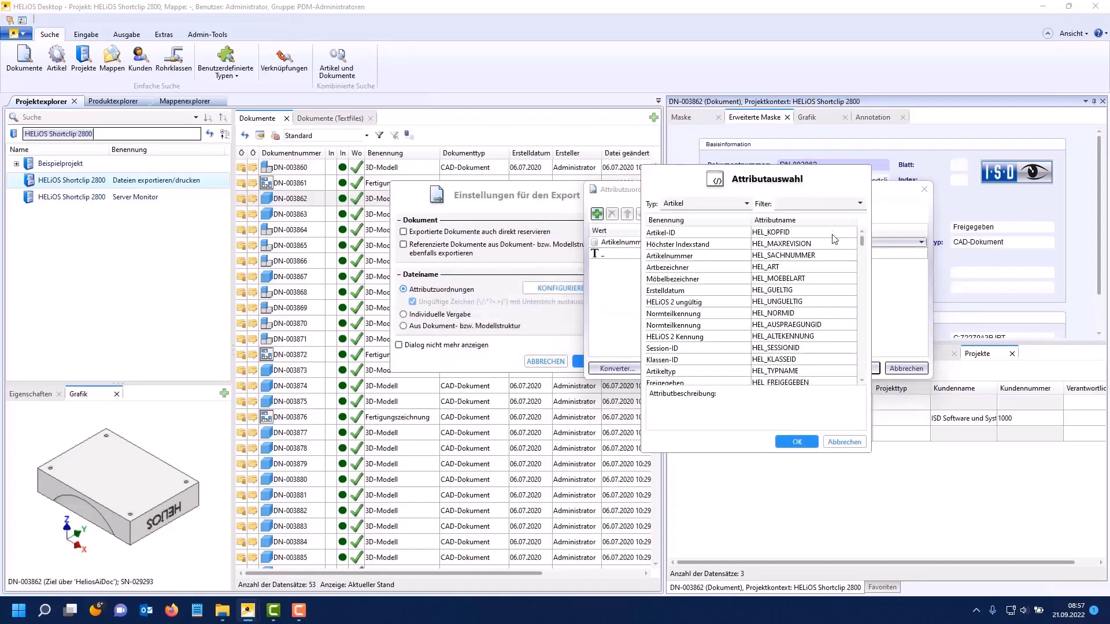
pyautogui.click(730, 209)
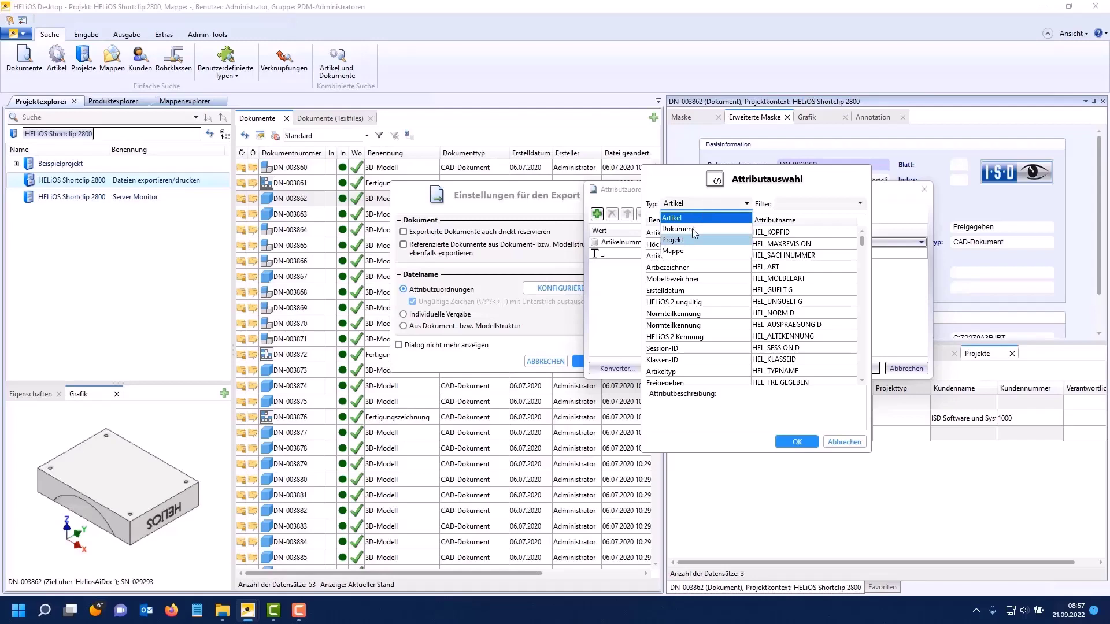
pyautogui.click(737, 240)
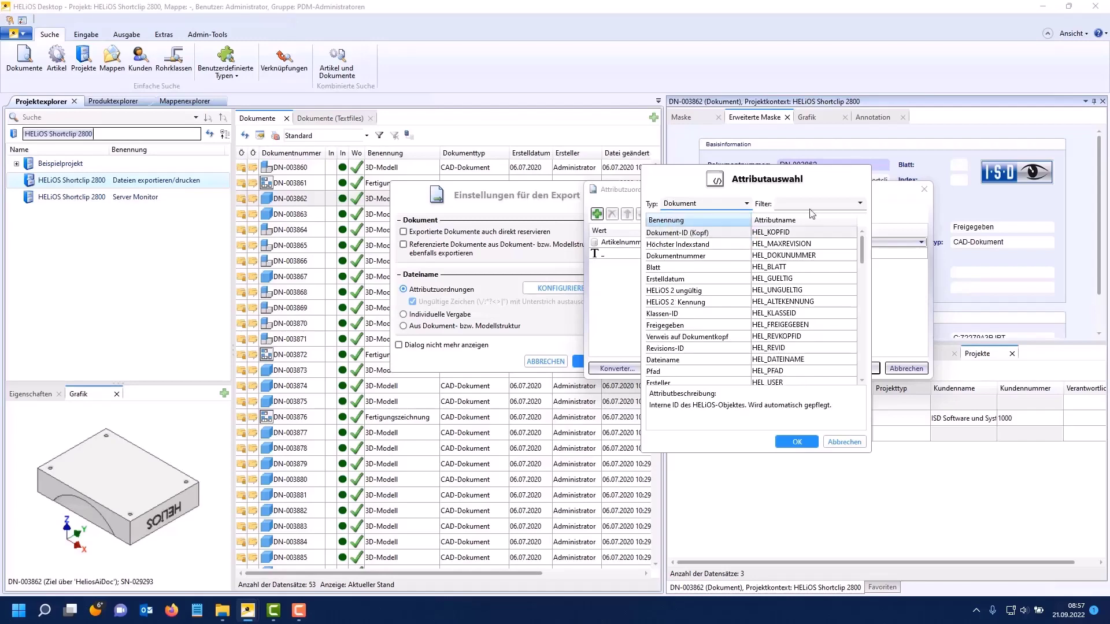
pyautogui.click(797, 255)
pyautogui.click(801, 442)
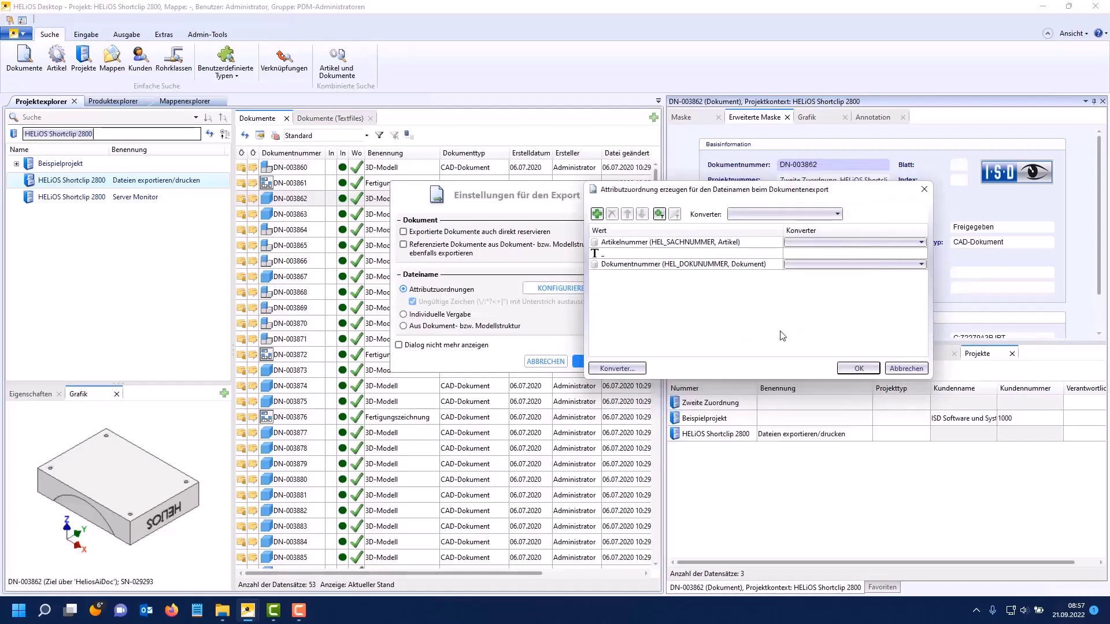
# Add another fixed-text underscore "_" after the Dokumentnummer in the file name assignment.
pyautogui.click(659, 214)
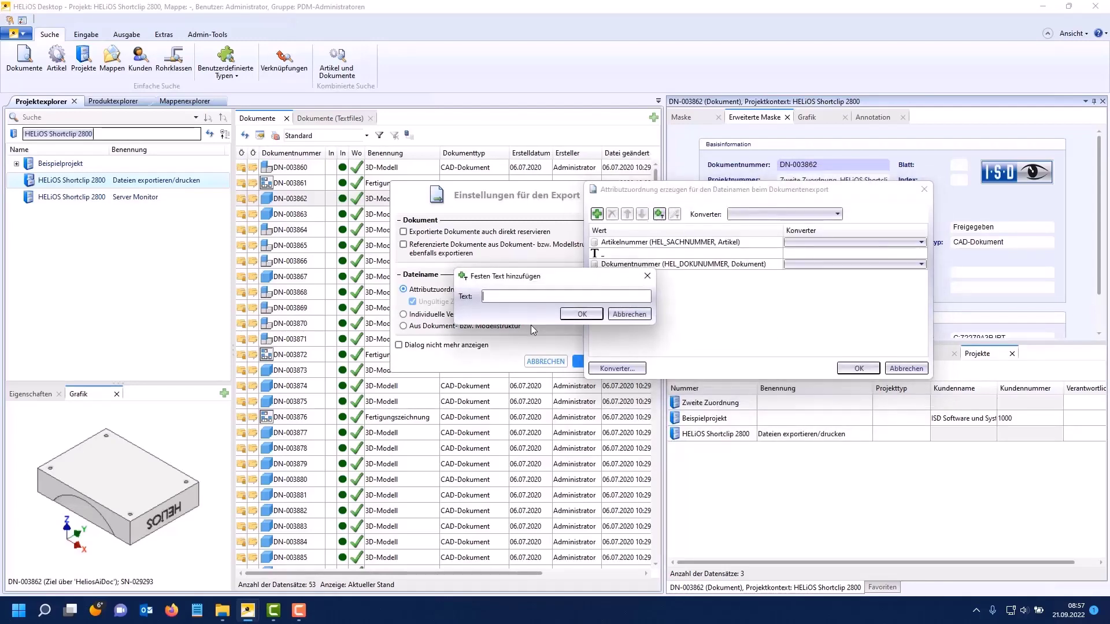
pyautogui.click(582, 315)
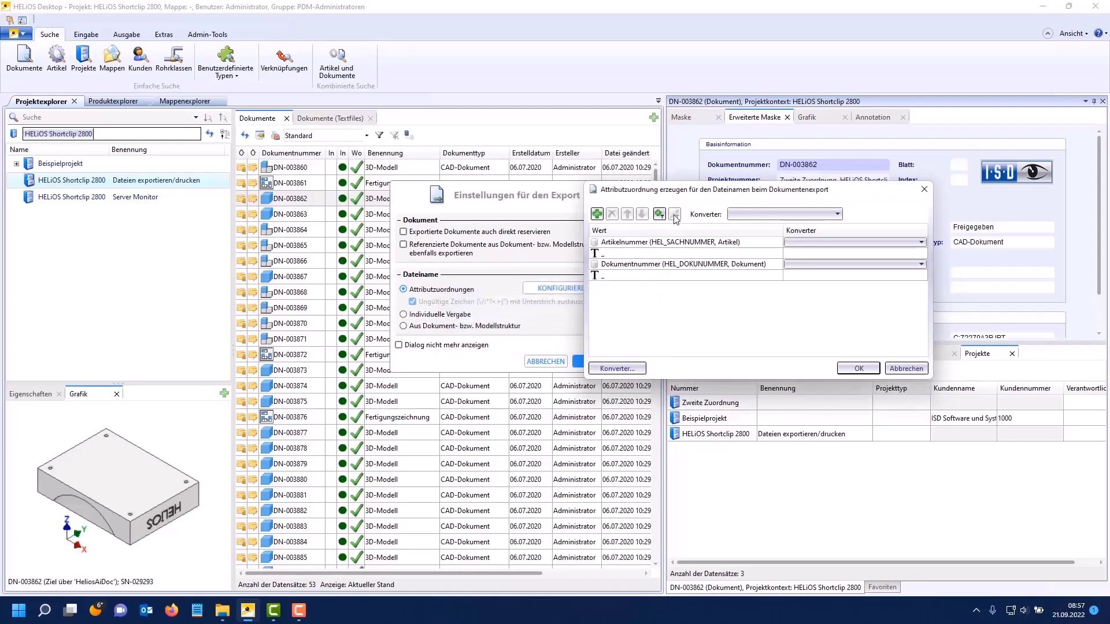
pyautogui.click(659, 214)
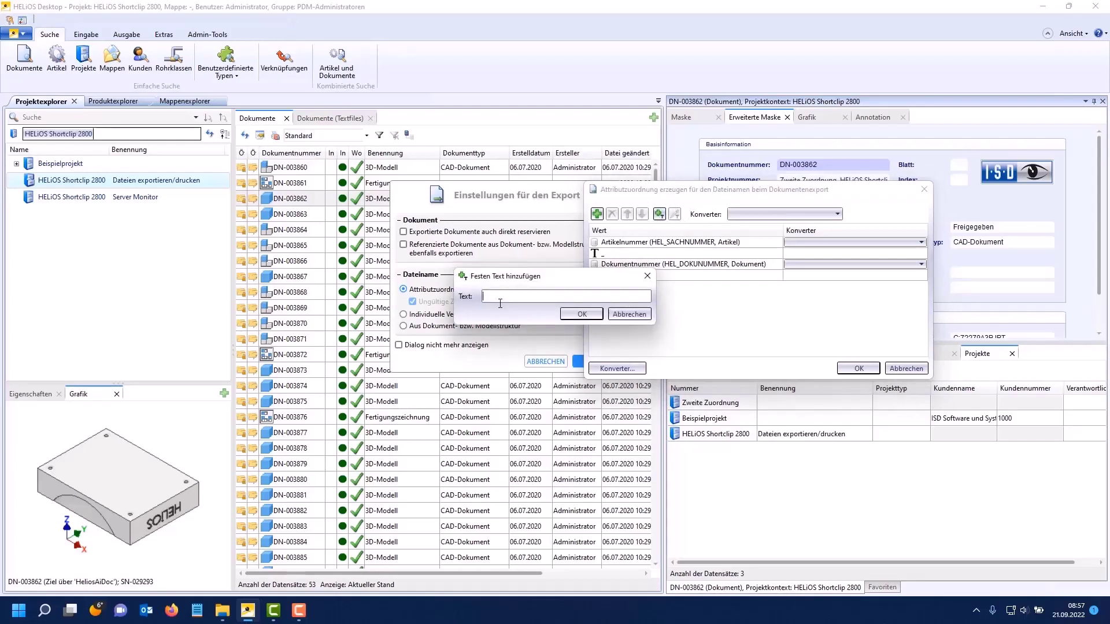
pyautogui.click(646, 277)
# Add the project attribute Projektnummer (HEL_PROJNUMMER) as the last file name component and accept the attribute assignment.
pyautogui.click(597, 215)
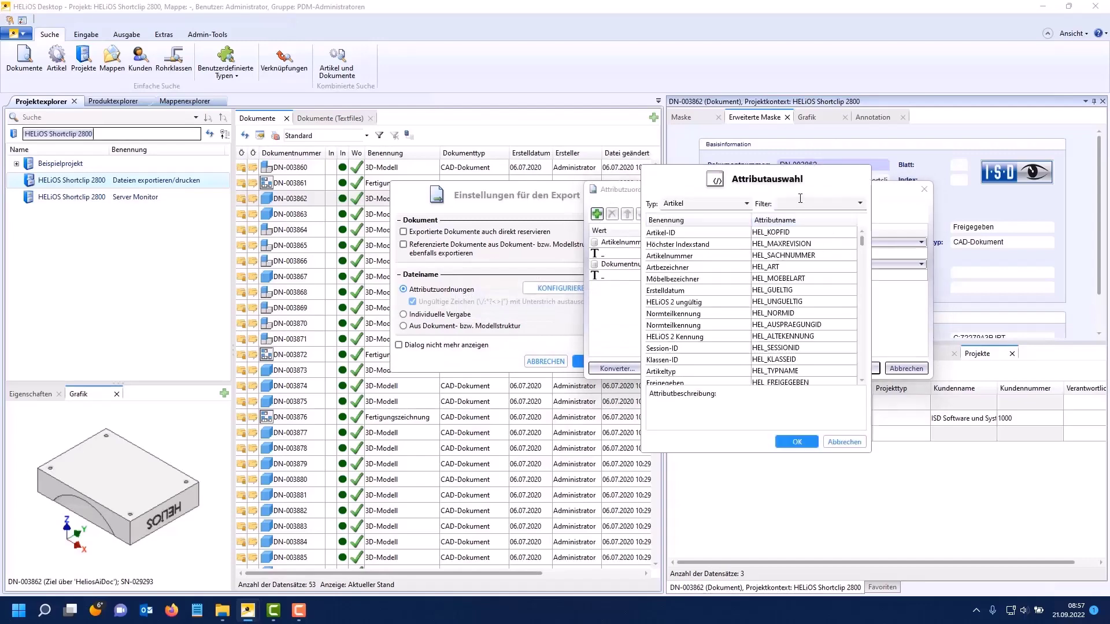
pyautogui.click(729, 205)
pyautogui.click(692, 246)
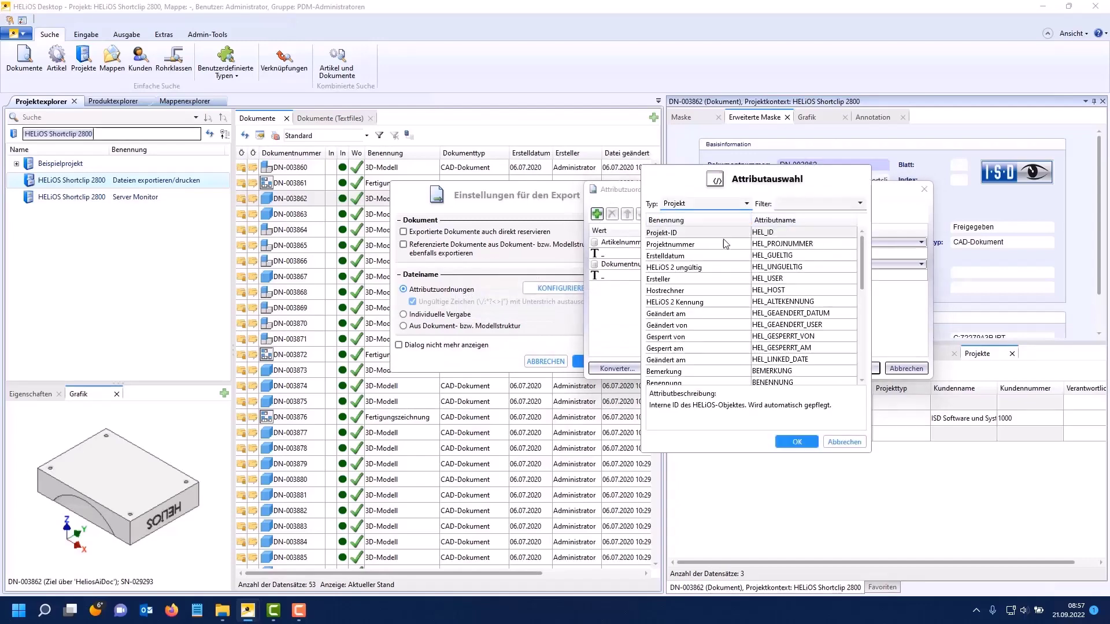
pyautogui.click(789, 244)
pyautogui.click(796, 443)
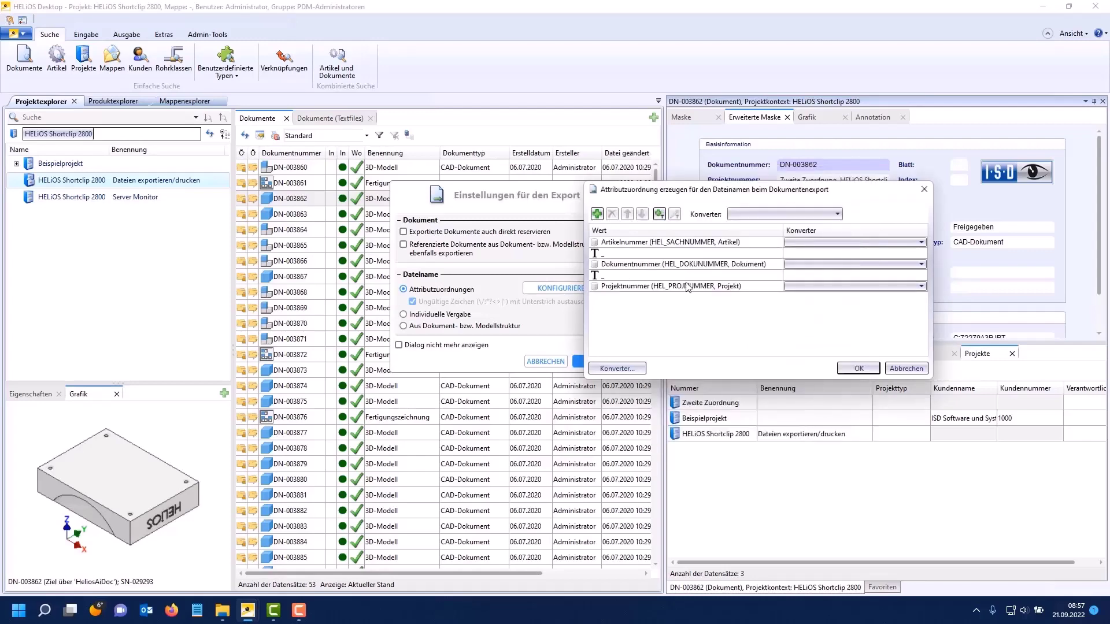
pyautogui.click(849, 370)
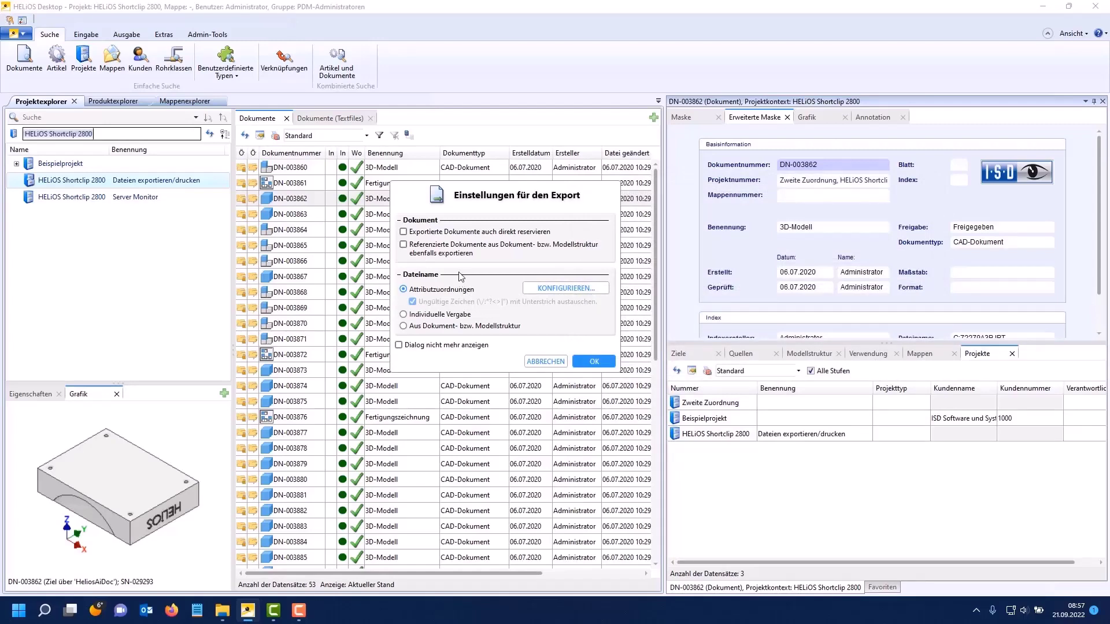
# Accept the export settings with attribute-based naming, widen the export overview, and check which projects can be chosen for the document.
pyautogui.click(590, 363)
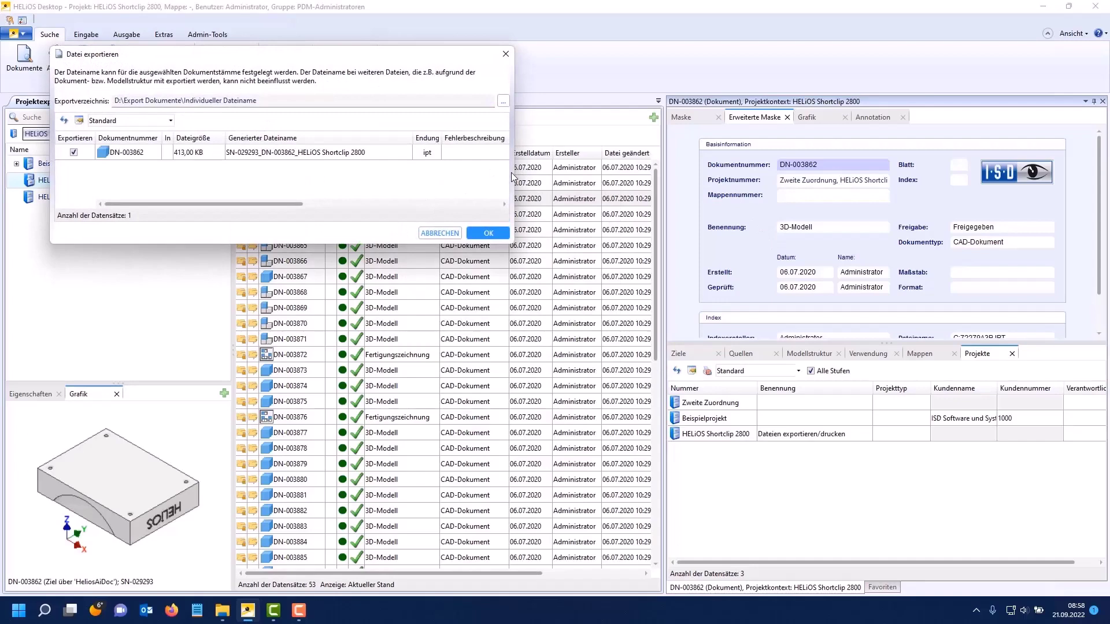
pyautogui.moveTo(517, 171); pyautogui.dragTo(1048, 237)
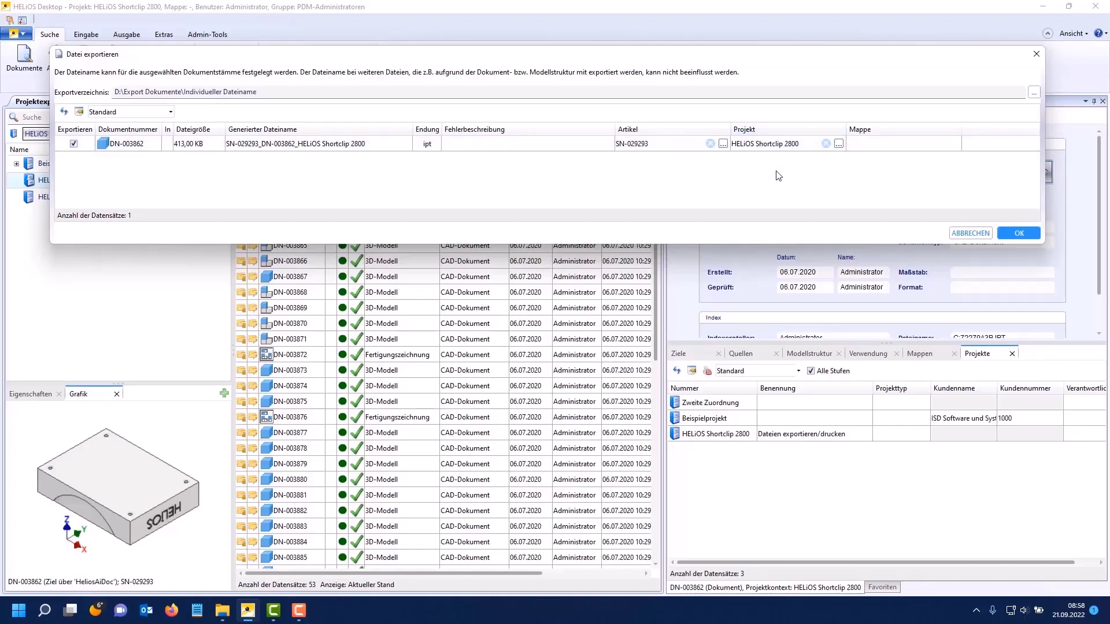
pyautogui.click(839, 143)
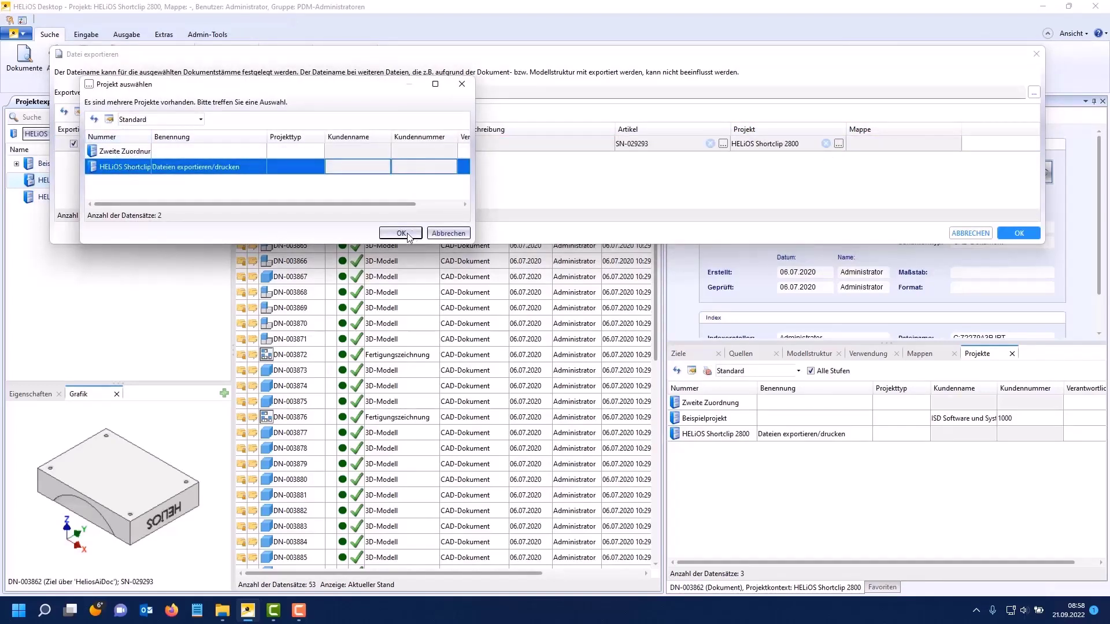
pyautogui.click(454, 234)
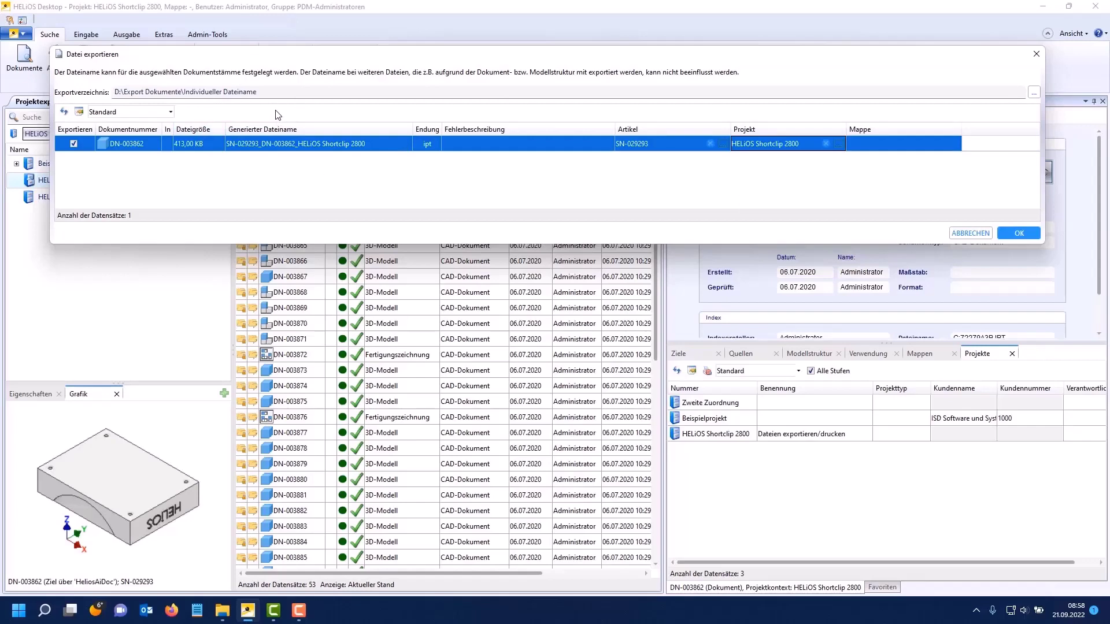
# Set the export directory to D:\Export Dokumente\1 Konfigurierter Dateiname and export the file.
pyautogui.click(1034, 92)
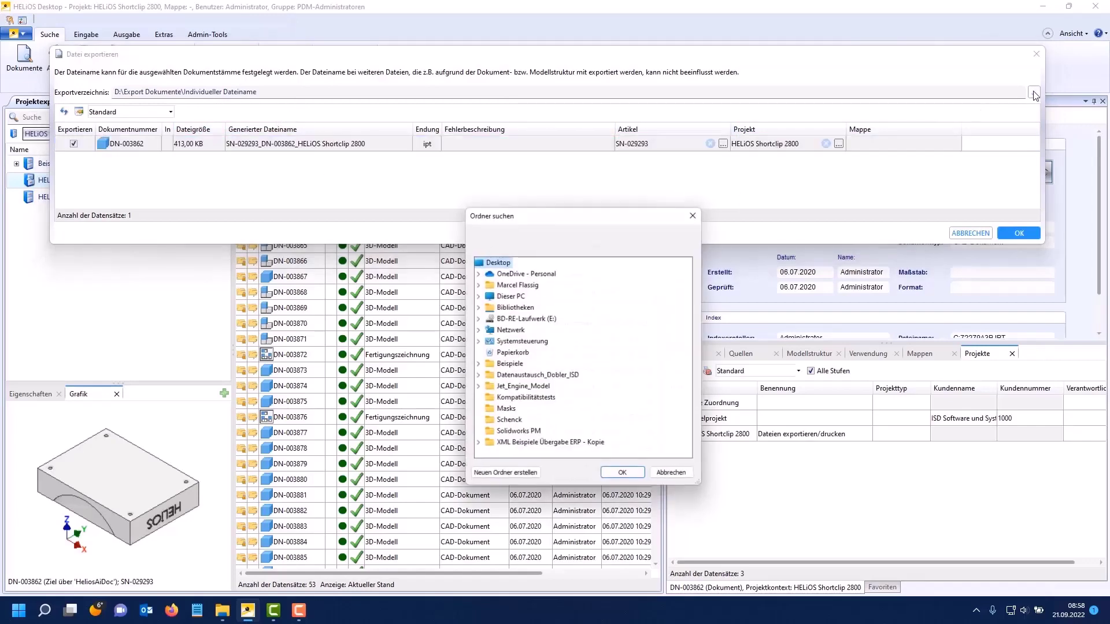
pyautogui.click(476, 296)
pyautogui.click(488, 387)
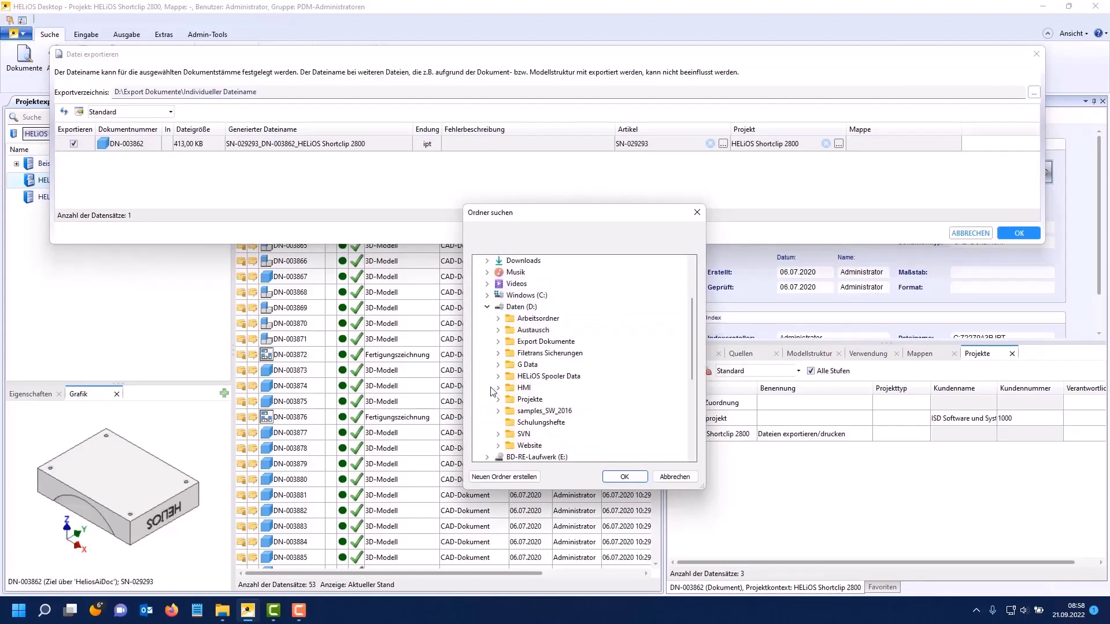
pyautogui.click(498, 342)
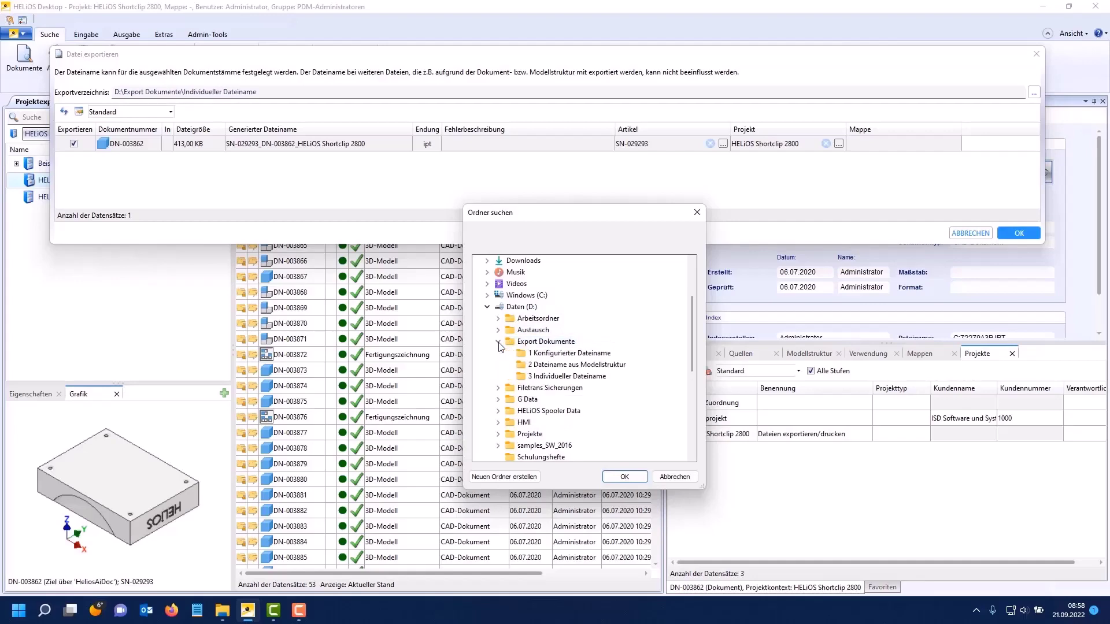
pyautogui.click(582, 359)
pyautogui.click(626, 477)
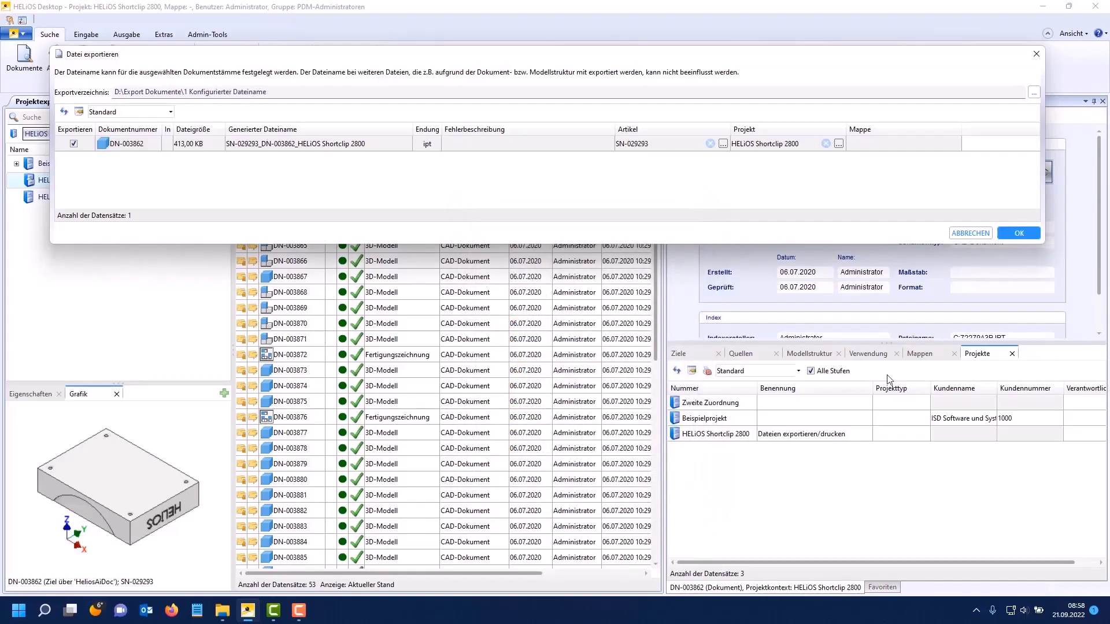
pyautogui.click(1019, 233)
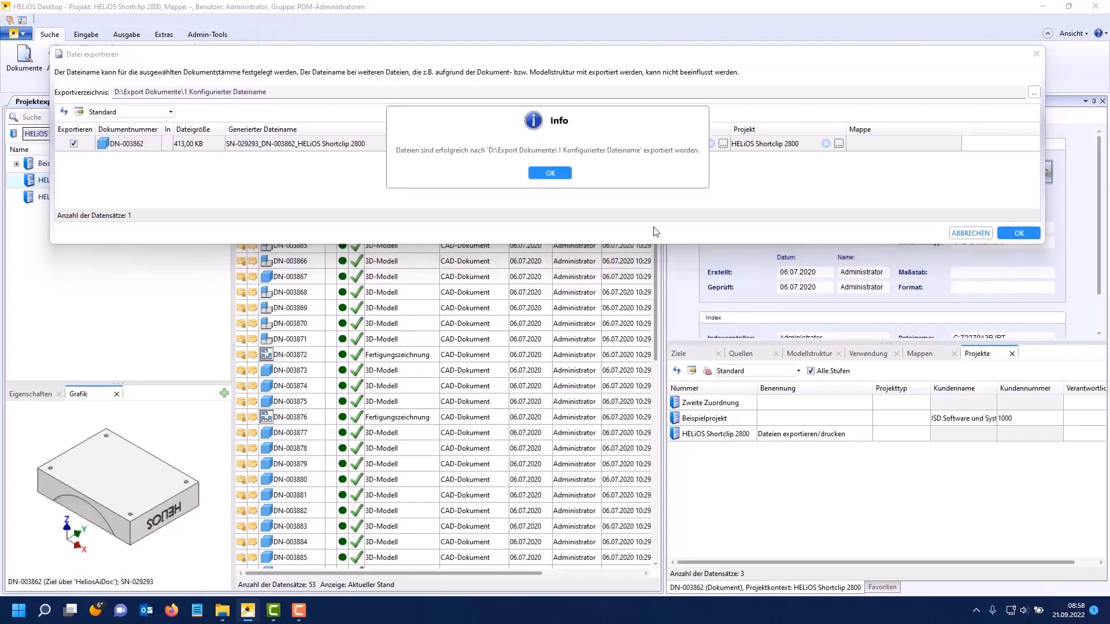
pyautogui.click(546, 175)
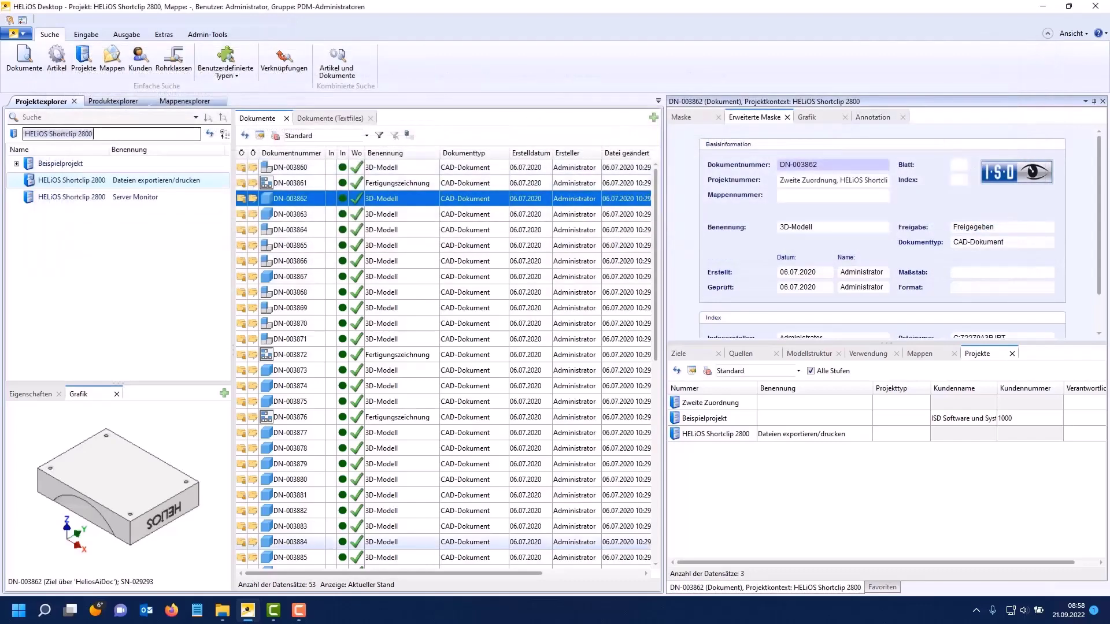
# Switch to File Explorer and examine the full names of the exported files in the folder "1 Konfigurierter Dateiname".
pyautogui.click(222, 612)
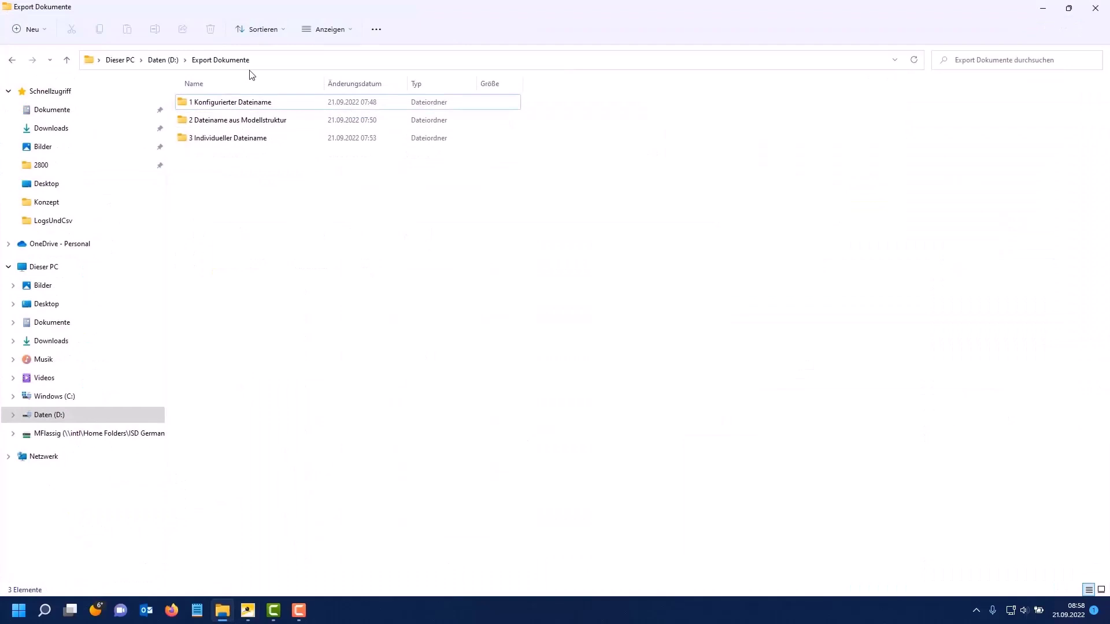
pyautogui.doubleClick(241, 103)
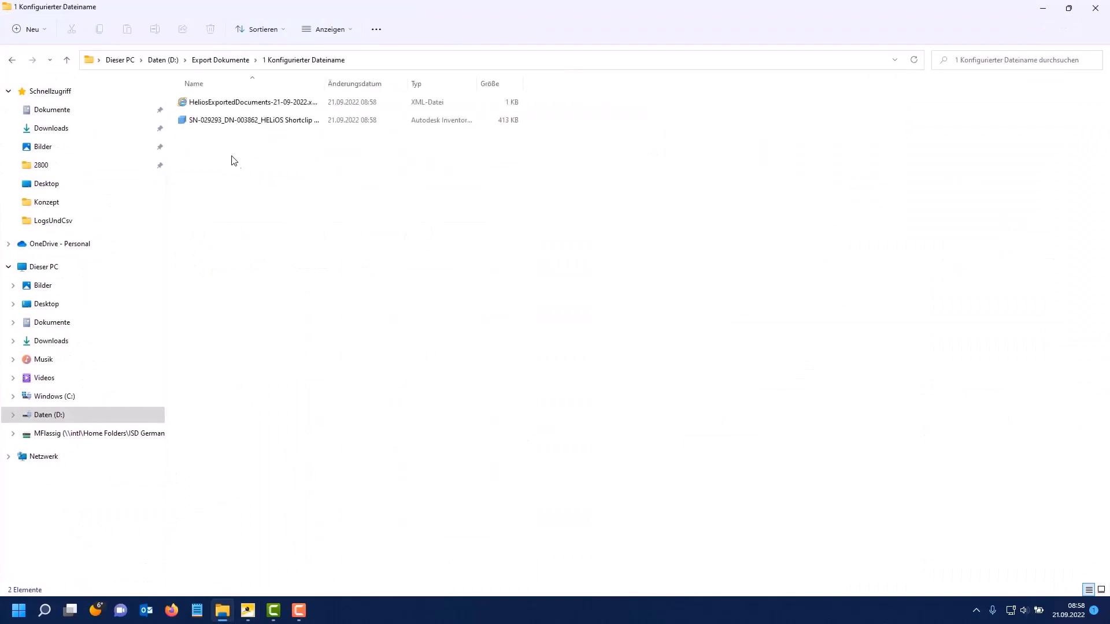
pyautogui.doubleClick(325, 83)
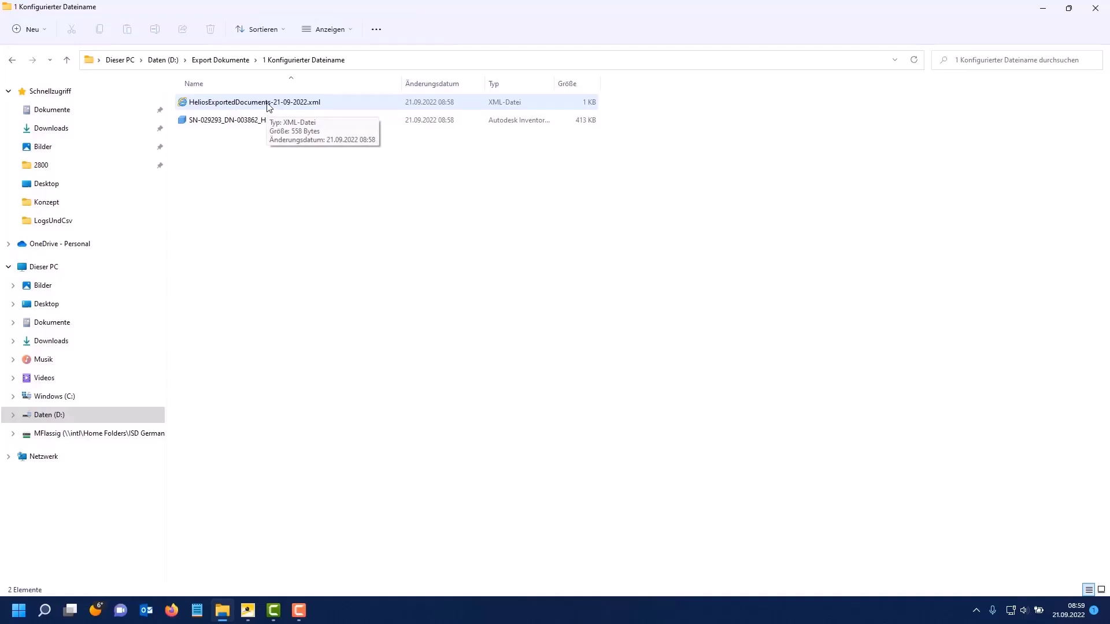
# Examine the XML protocol file and the exported Inventor part file in the export folder.
pyautogui.click(275, 121)
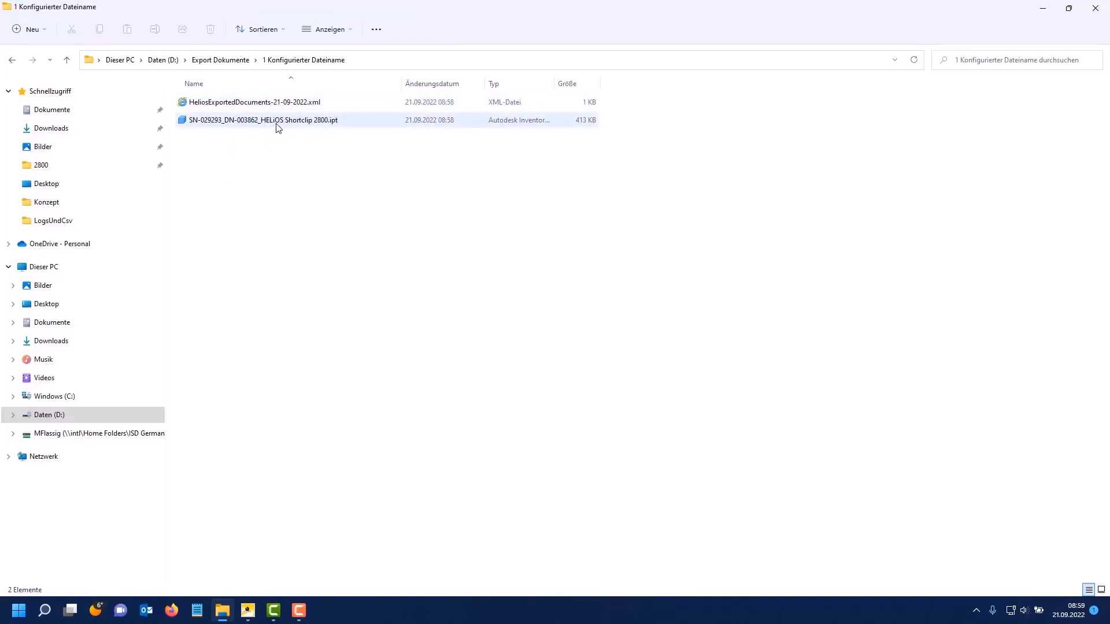
pyautogui.moveTo(278, 127)
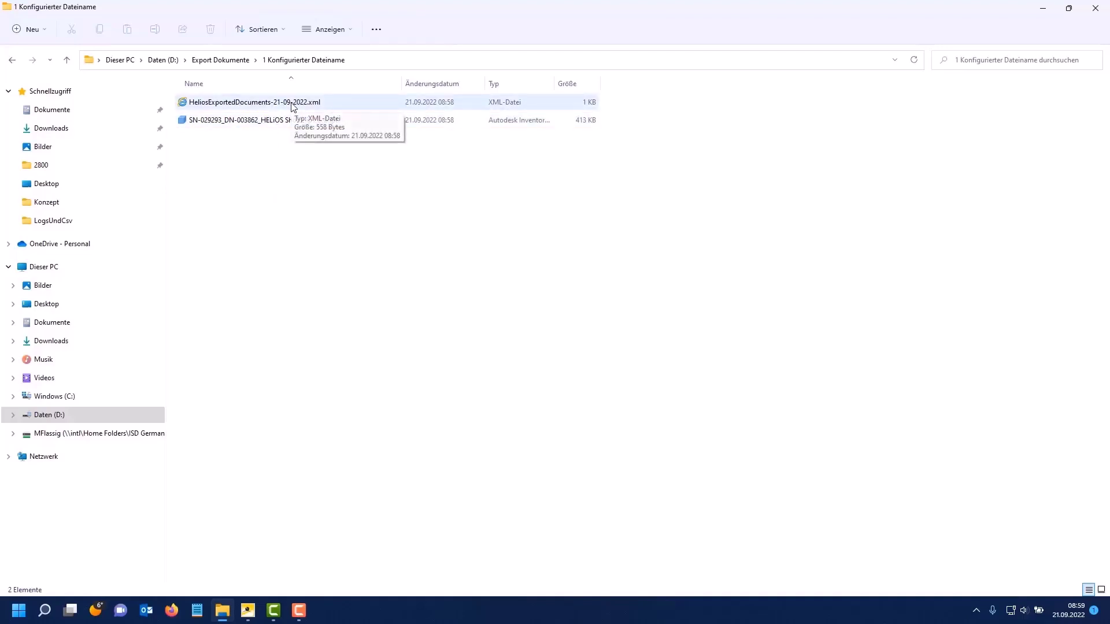
pyautogui.moveTo(203, 123)
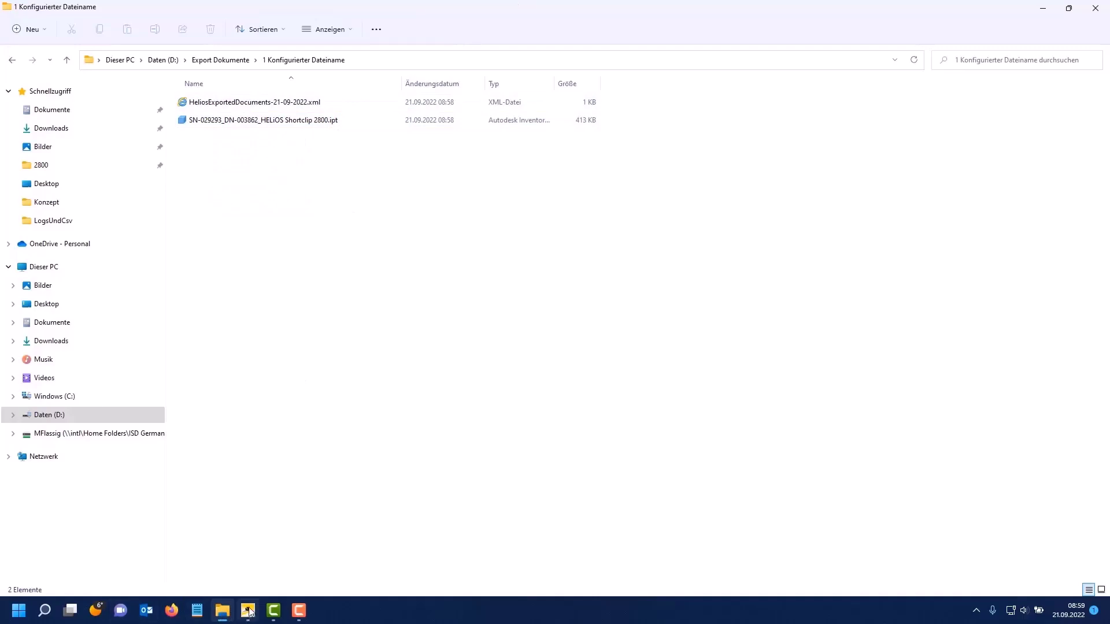
# Switch to HELiOS Desktop, check the attribute-based export file name for text document DN-006146 /?, and cancel the export.
pyautogui.click(249, 552)
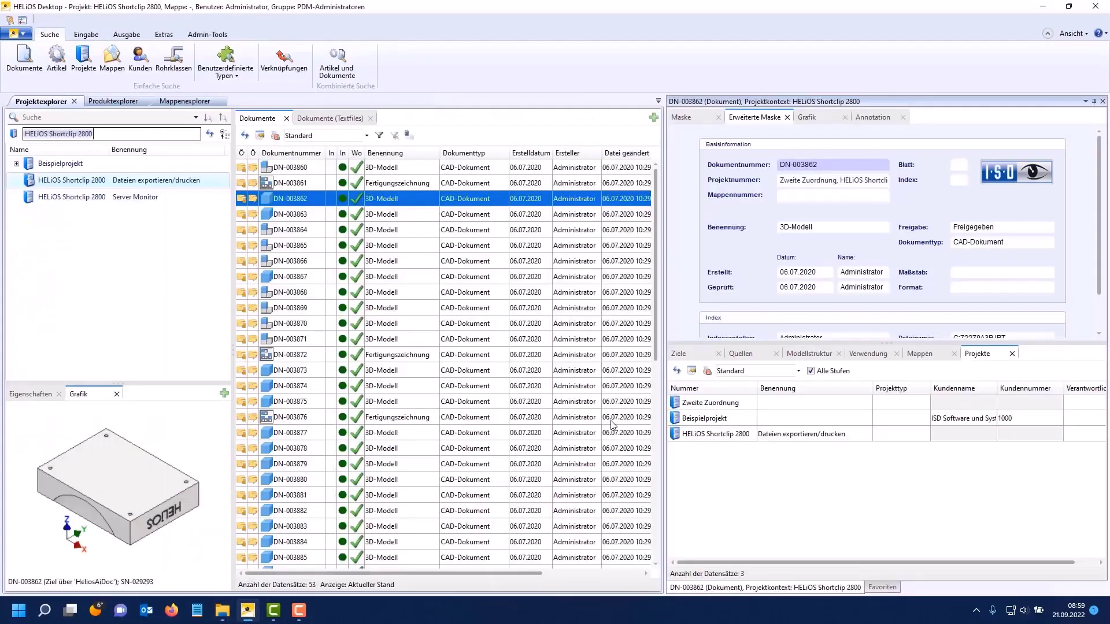
pyautogui.click(341, 118)
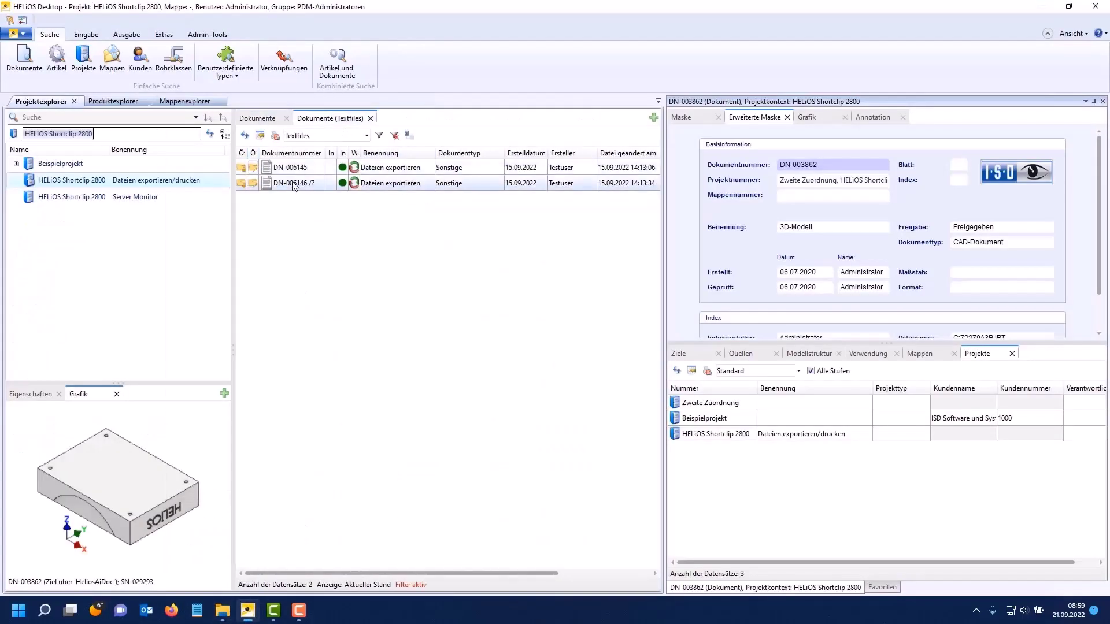
pyautogui.rightClick(293, 185)
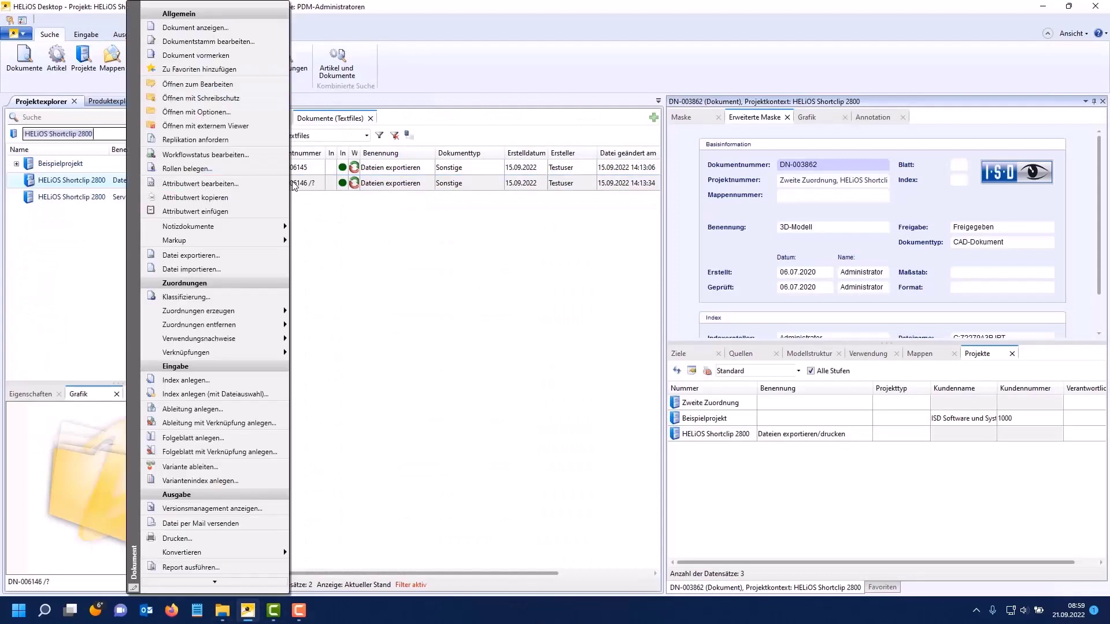
pyautogui.click(213, 258)
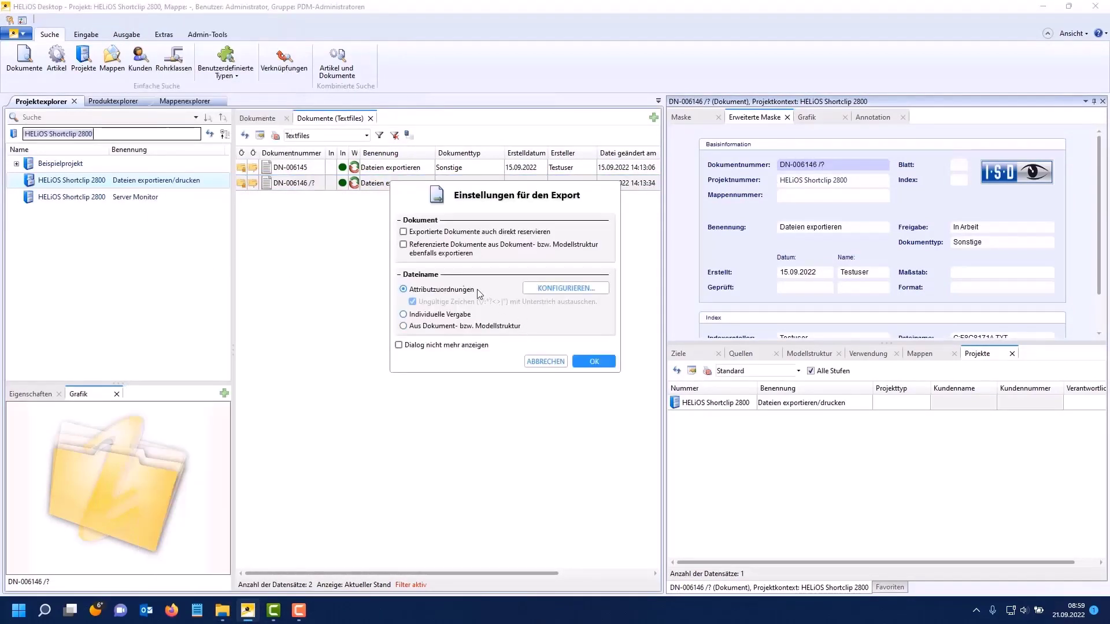
pyautogui.click(595, 362)
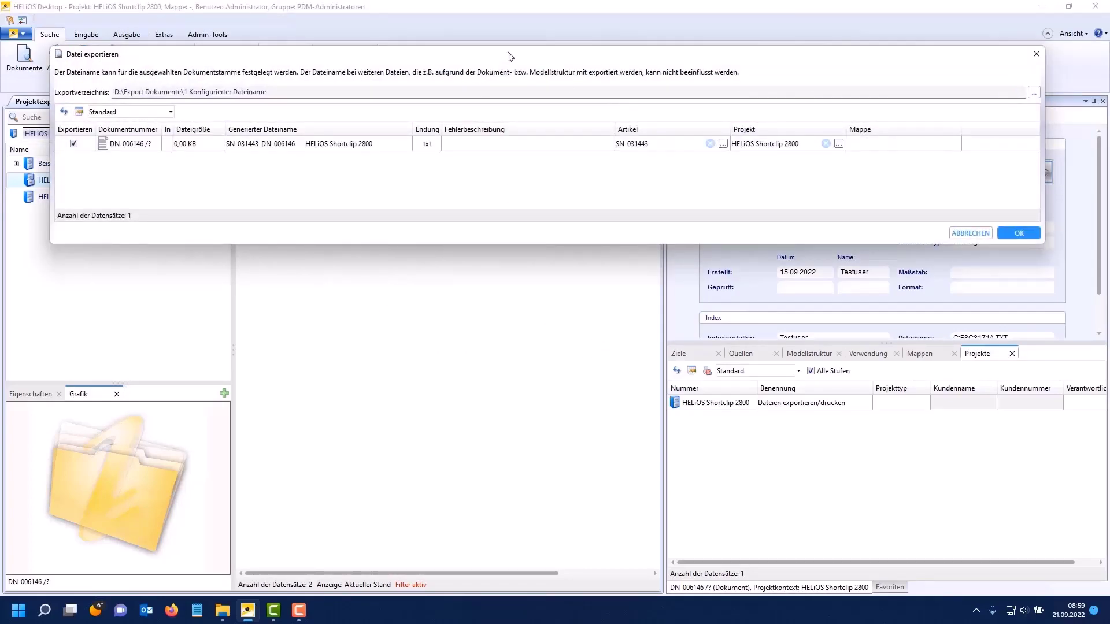
pyautogui.moveTo(511, 56); pyautogui.dragTo(519, 226)
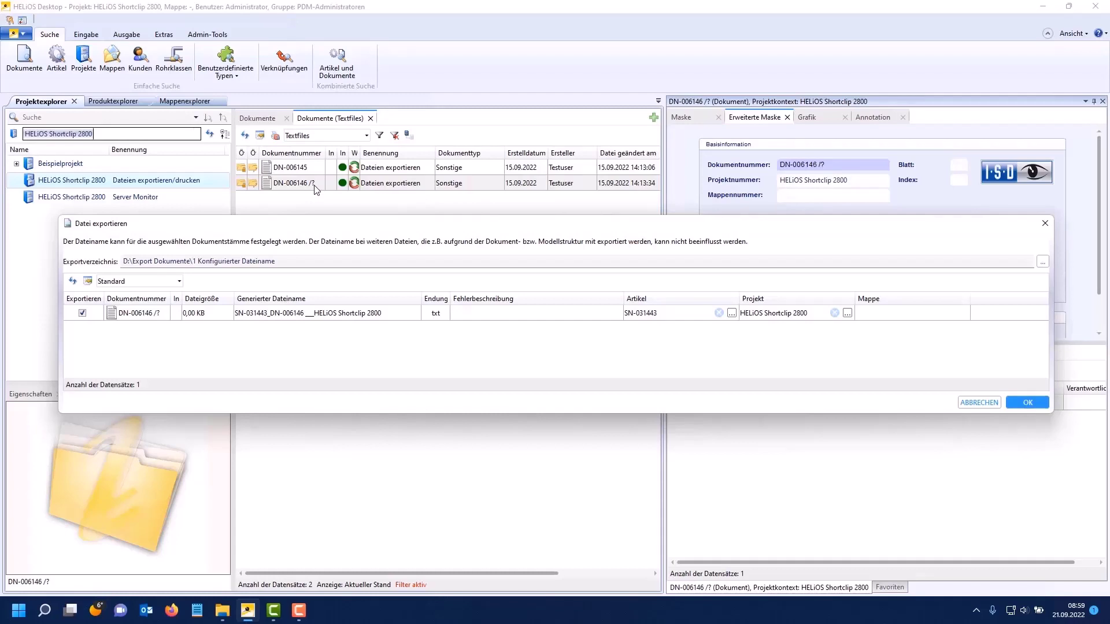
pyautogui.moveTo(321, 224); pyautogui.dragTo(321, 207)
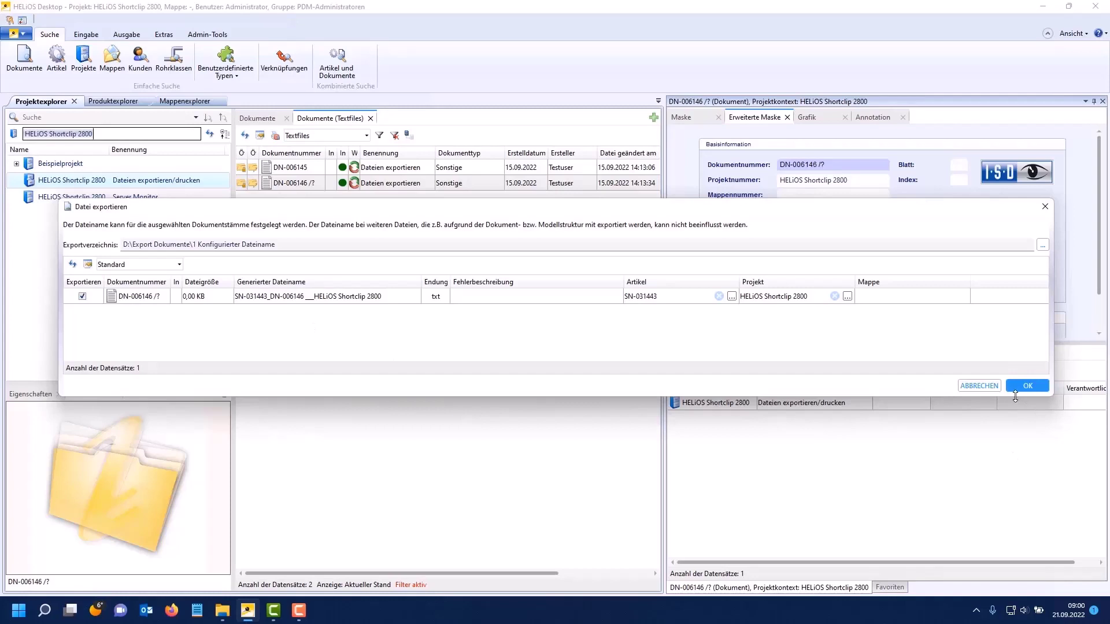
pyautogui.click(981, 386)
# Examine the export overview of assembly DN-003860 with referenced documents included and attribute-based naming, and close it without exporting.
pyautogui.click(268, 119)
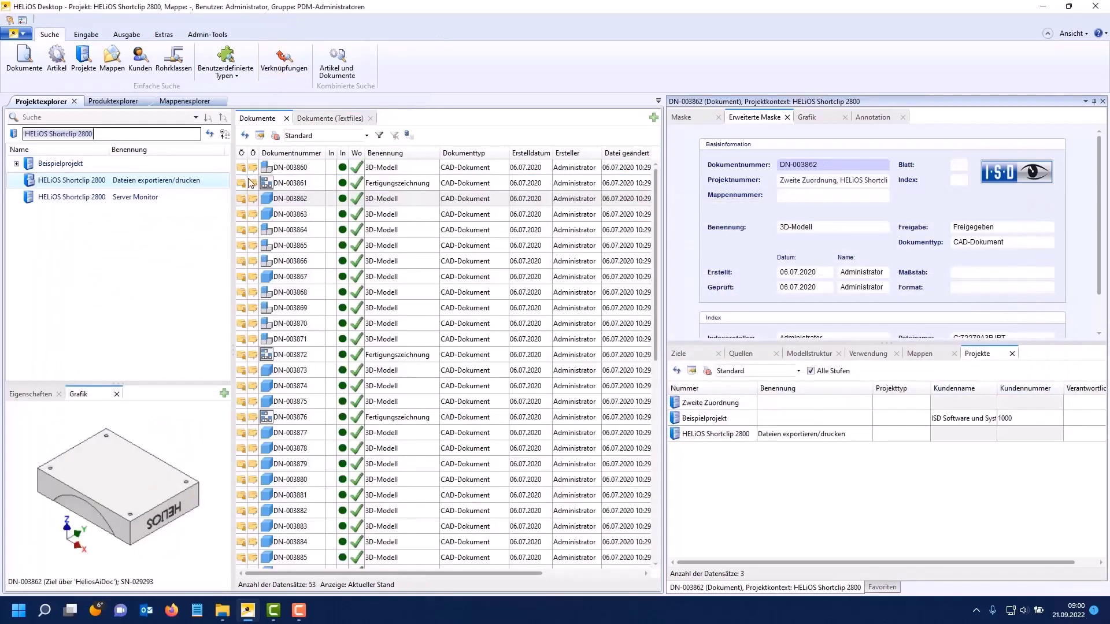
pyautogui.click(299, 168)
pyautogui.rightClick(299, 168)
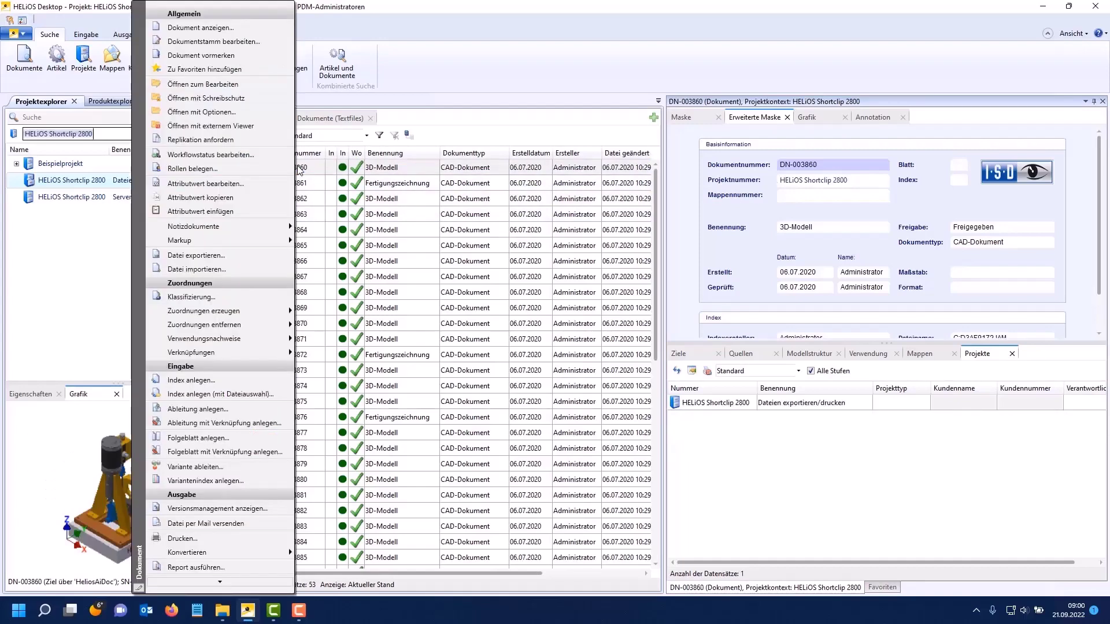
pyautogui.click(200, 261)
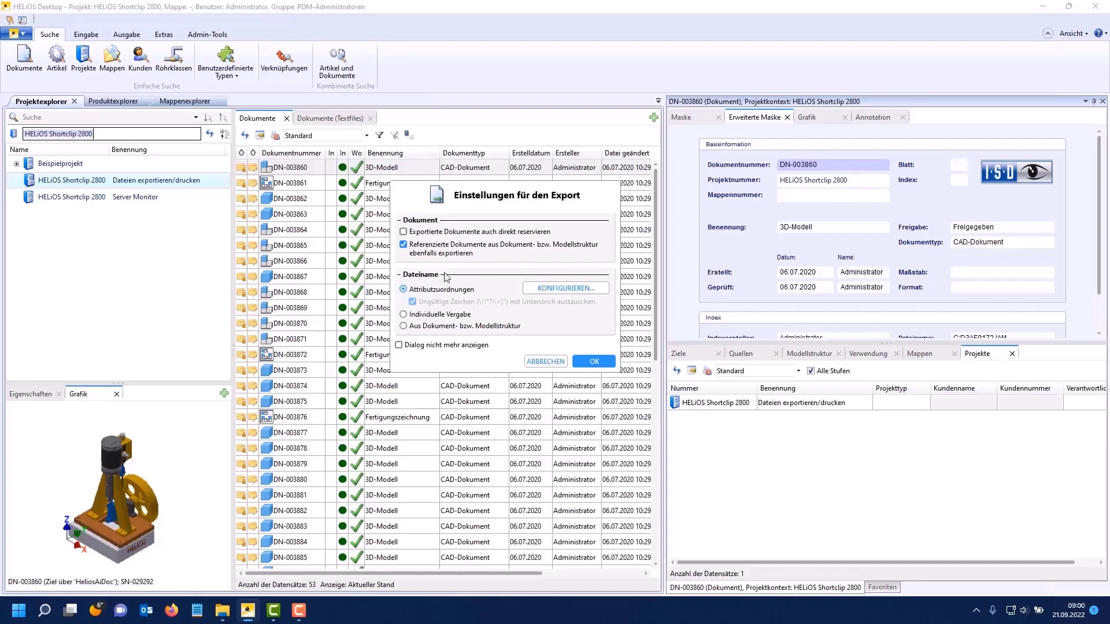
pyautogui.click(601, 366)
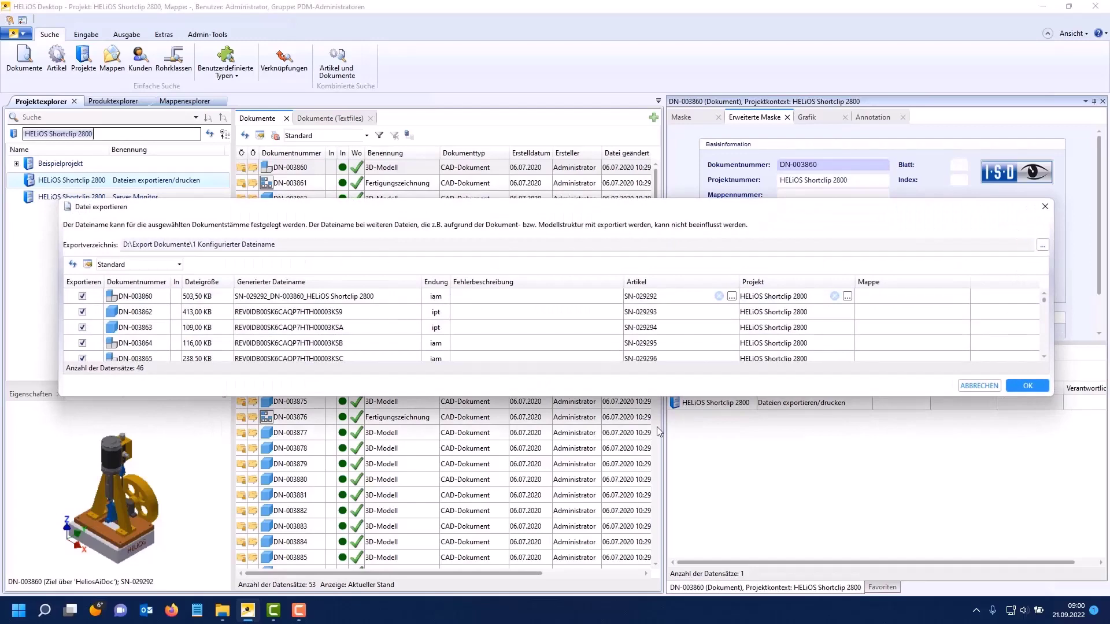
pyautogui.moveTo(565, 397); pyautogui.dragTo(566, 551)
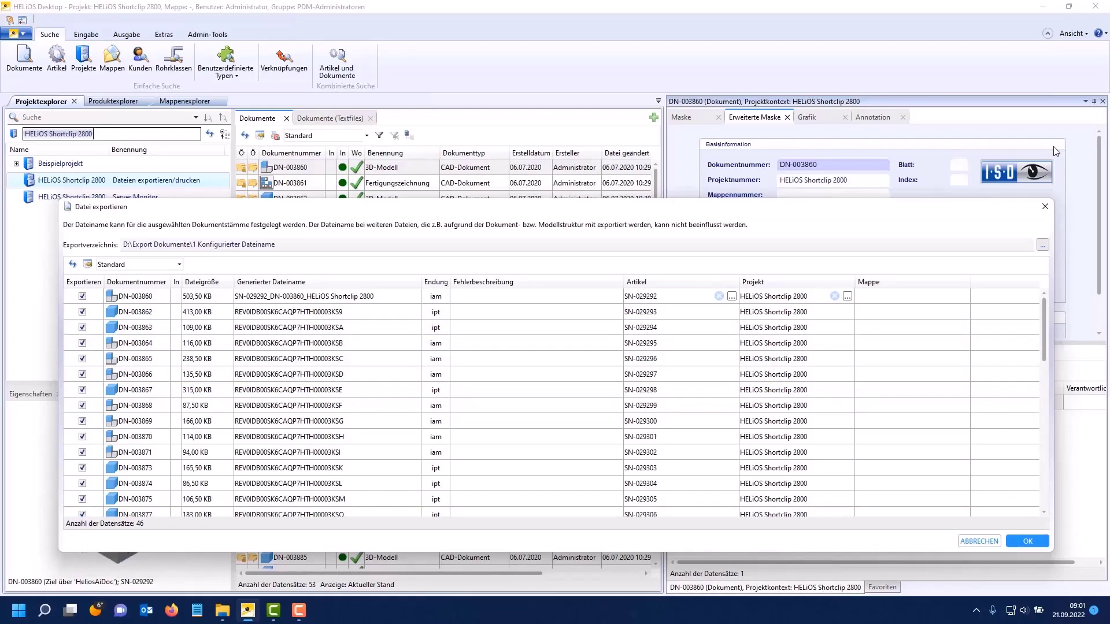
pyautogui.click(1045, 207)
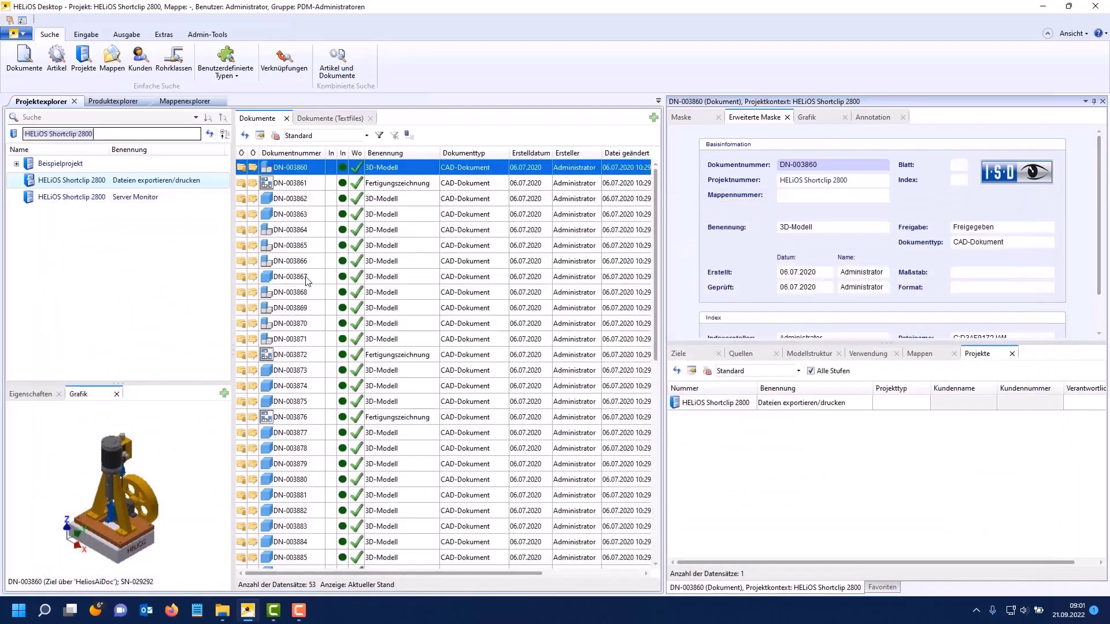
# Prepare the export of text document DN-006145 with individual naming (Individuelle Vergabe) and enter "Individuelle Datei" as its file name.
pyautogui.click(330, 119)
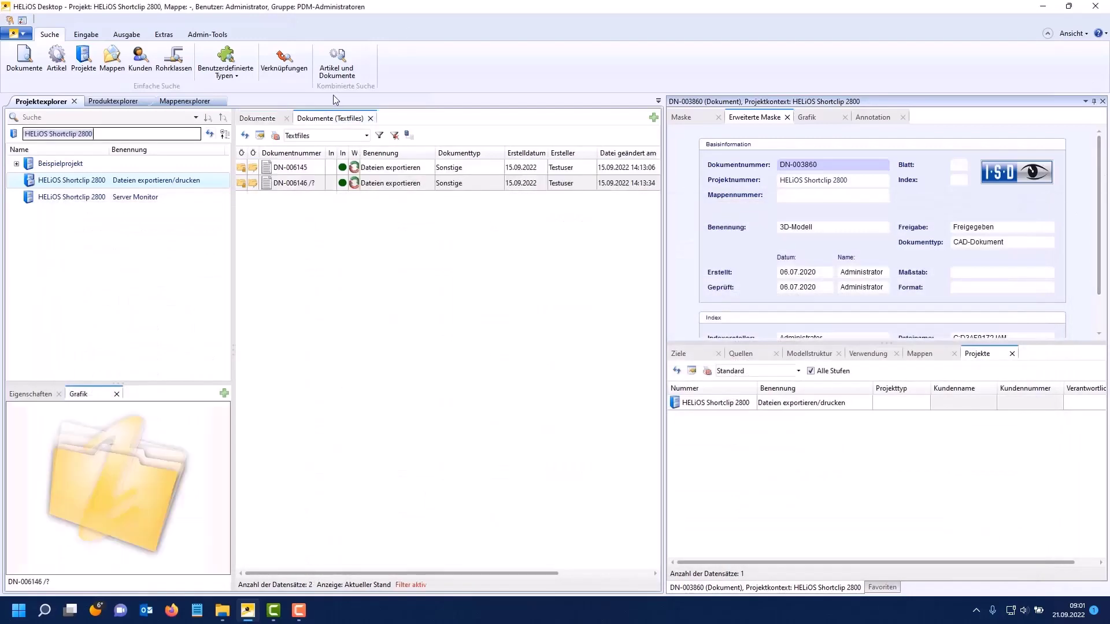
pyautogui.click(296, 167)
pyautogui.rightClick(297, 168)
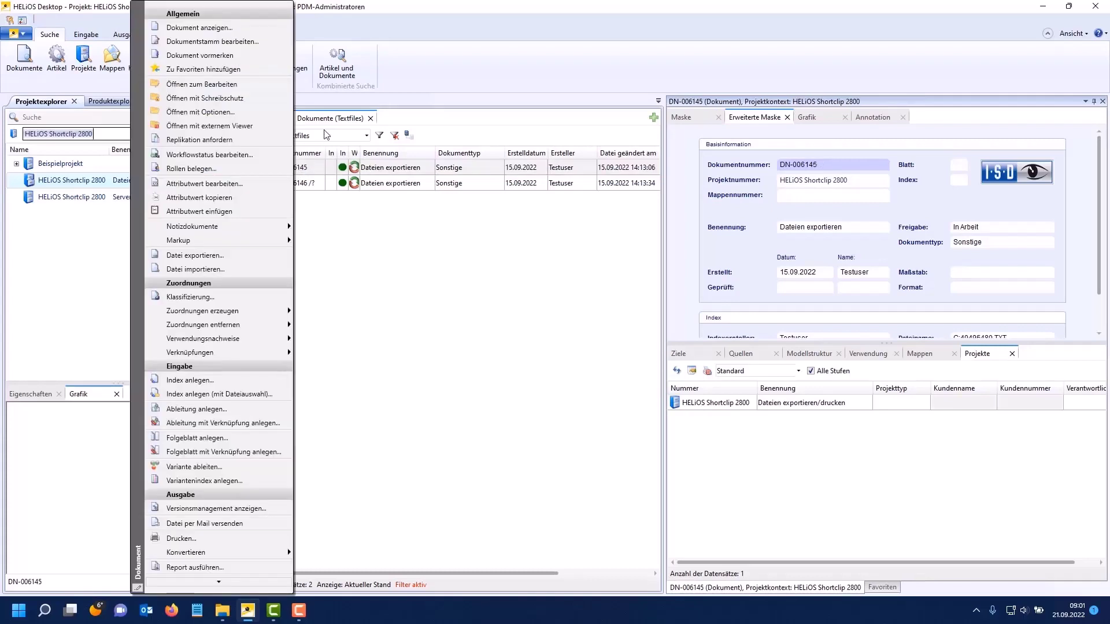
pyautogui.click(227, 255)
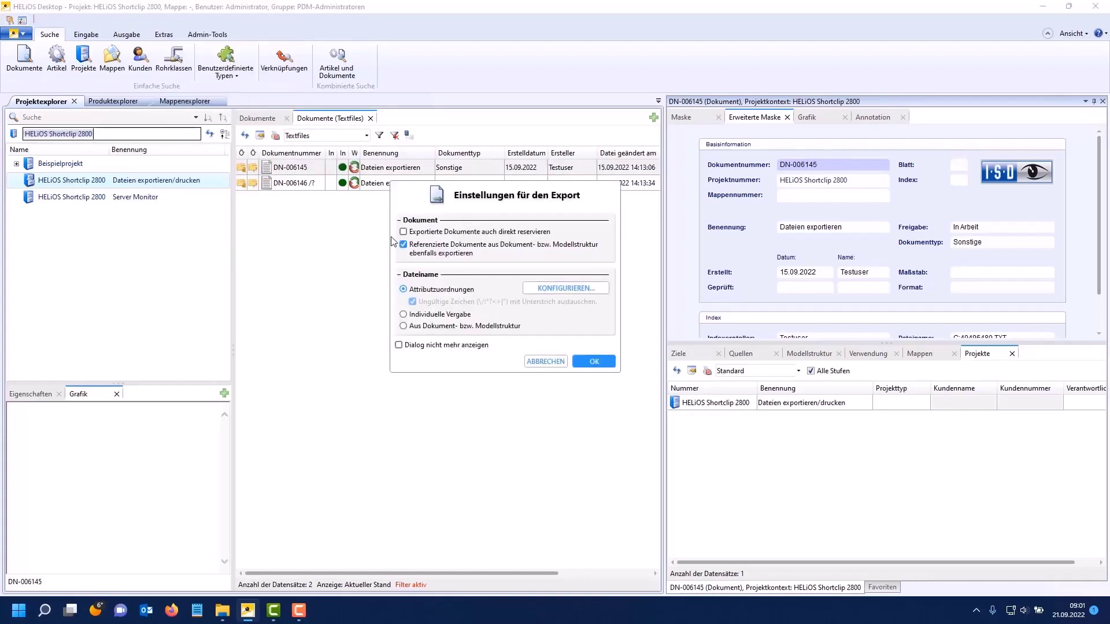
pyautogui.click(403, 315)
pyautogui.click(600, 363)
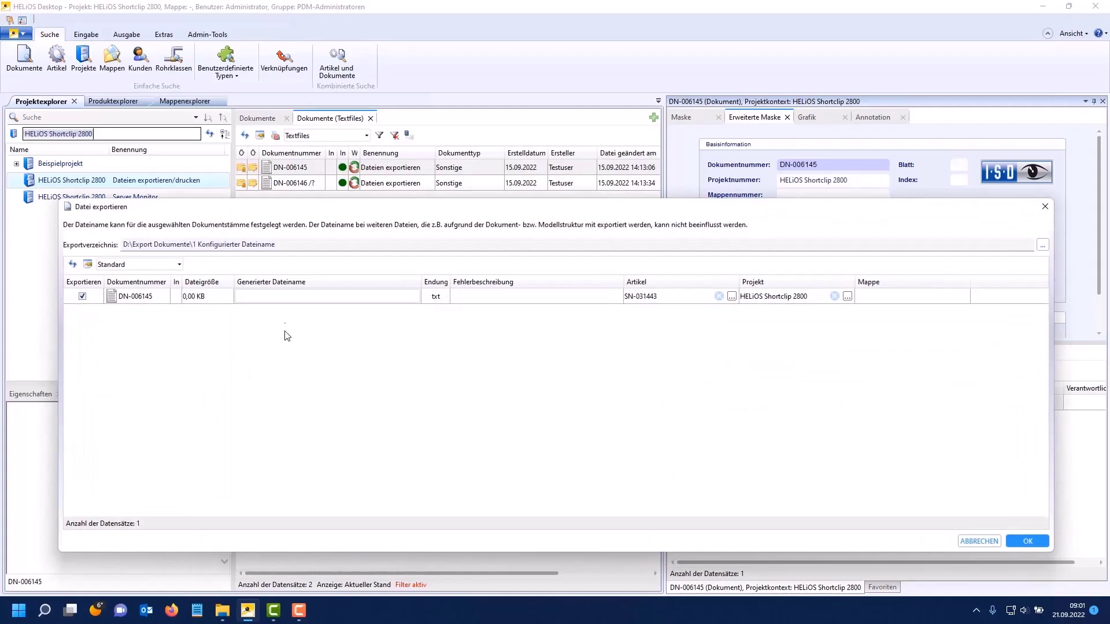
pyautogui.click(285, 296)
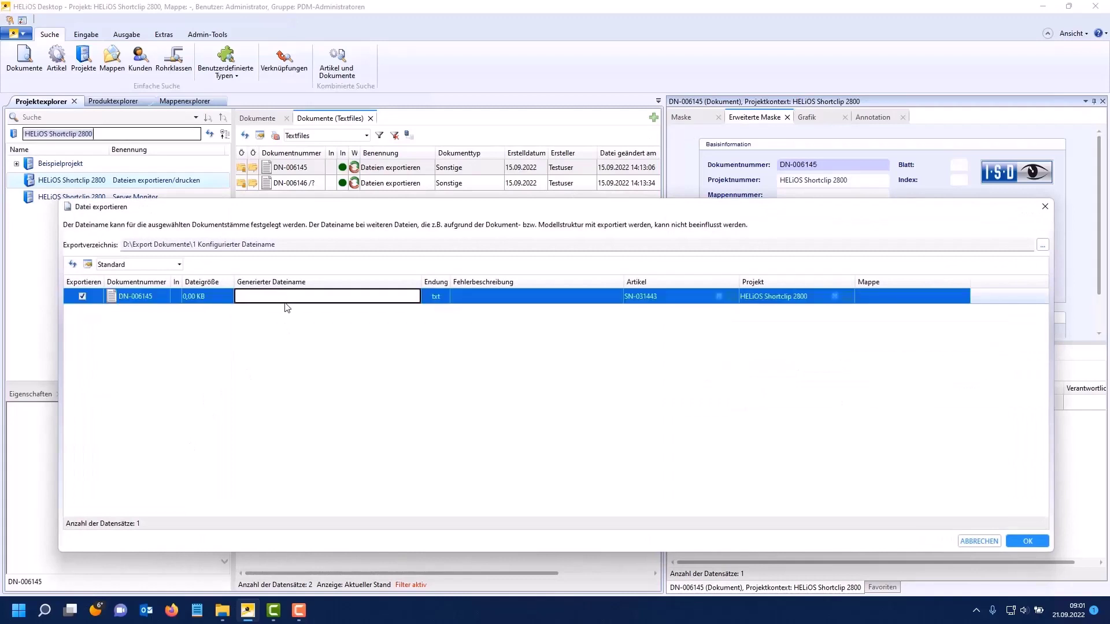
pyautogui.write('Individuelle Datei')
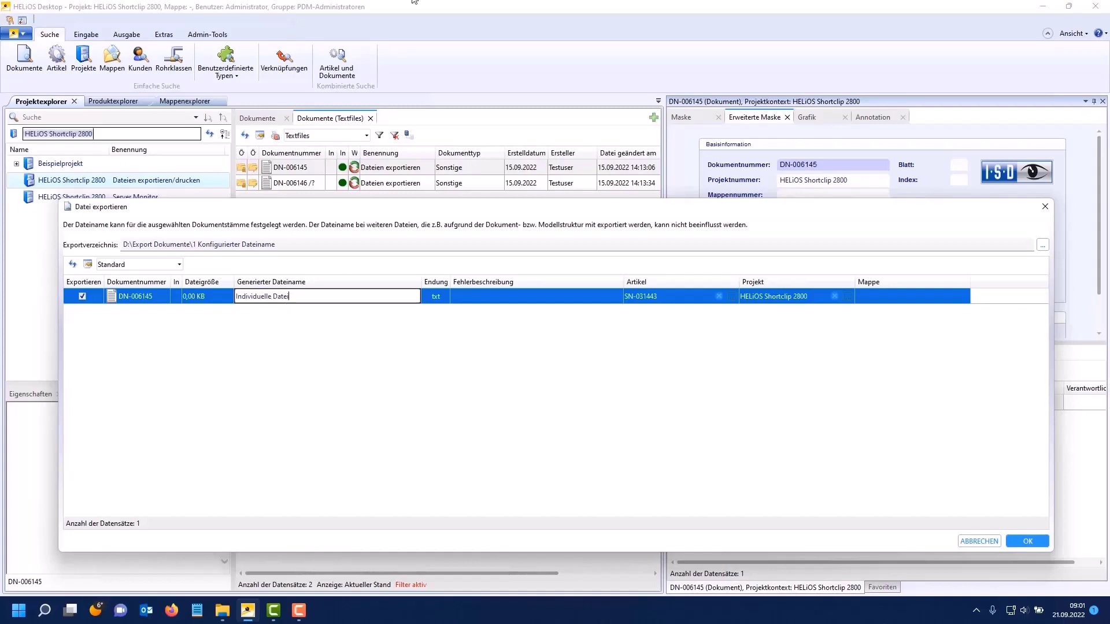
# Set the export directory to D:\Export Dokumente\3 Individueller Dateiname and export the file.
pyautogui.click(1043, 246)
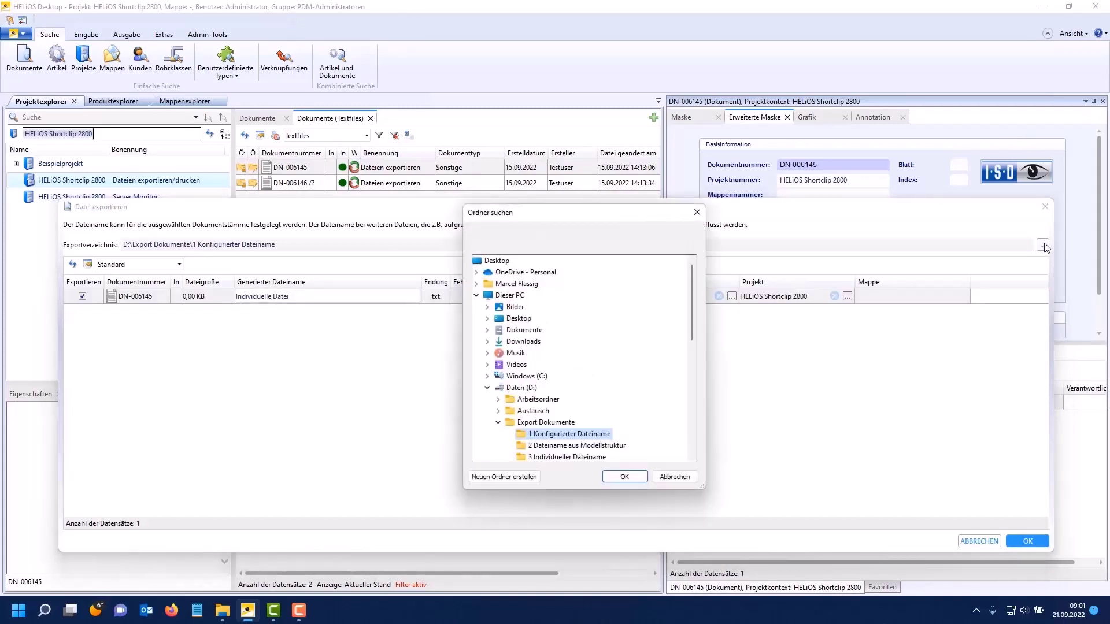
pyautogui.click(541, 458)
pyautogui.click(625, 476)
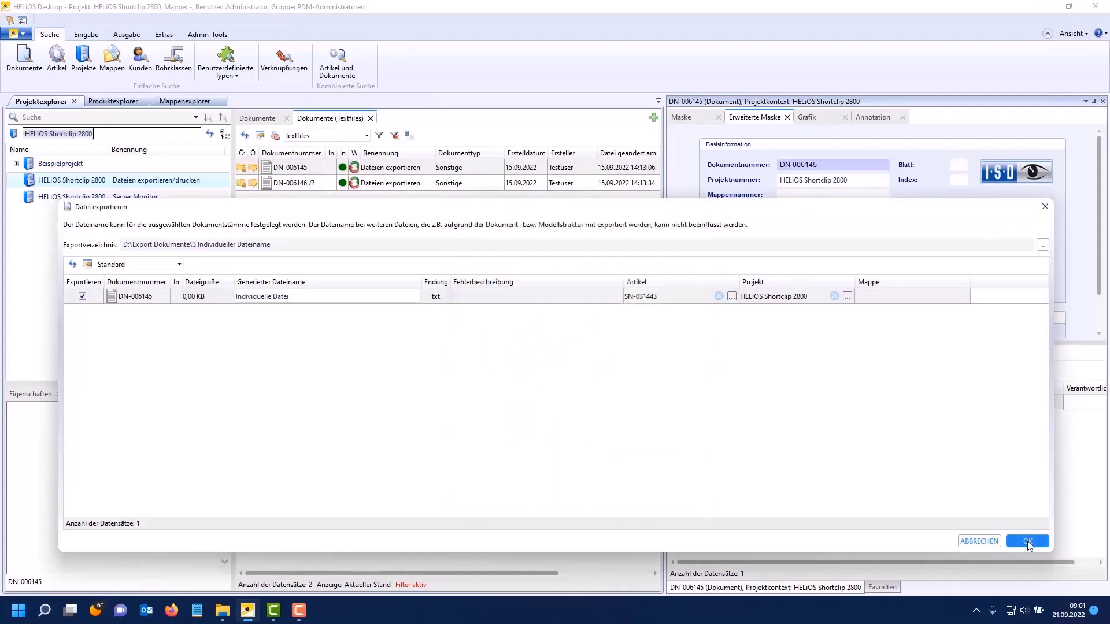
pyautogui.click(1028, 541)
pyautogui.click(559, 403)
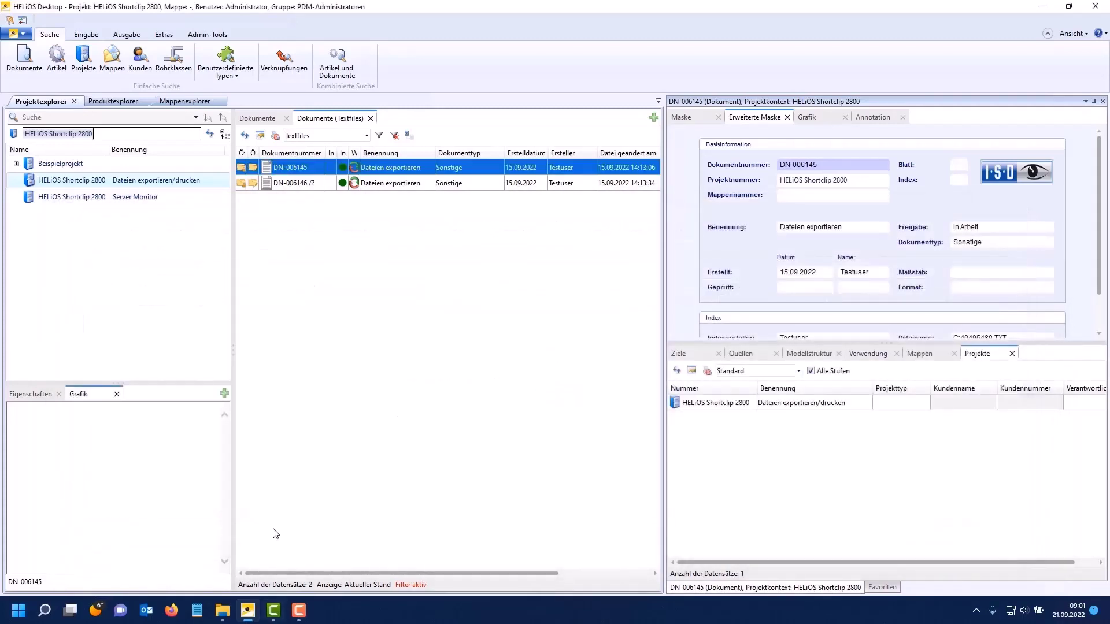
# Switch to File Explorer and check the exported text file in the folder "3 Individueller Dateiname".
pyautogui.click(222, 611)
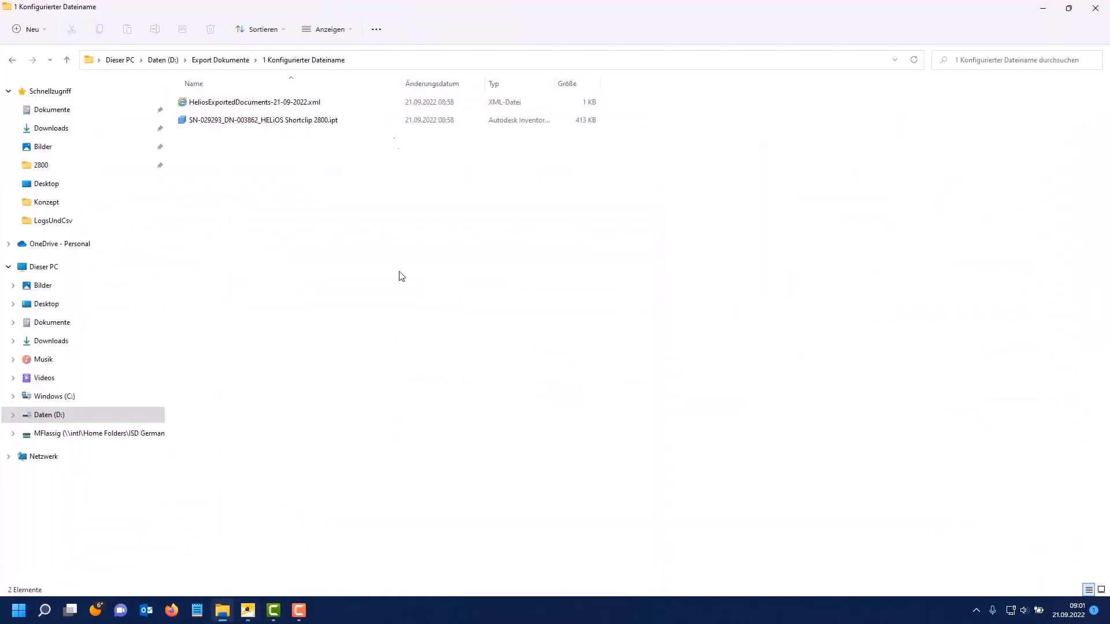
pyautogui.click(220, 60)
pyautogui.doubleClick(217, 140)
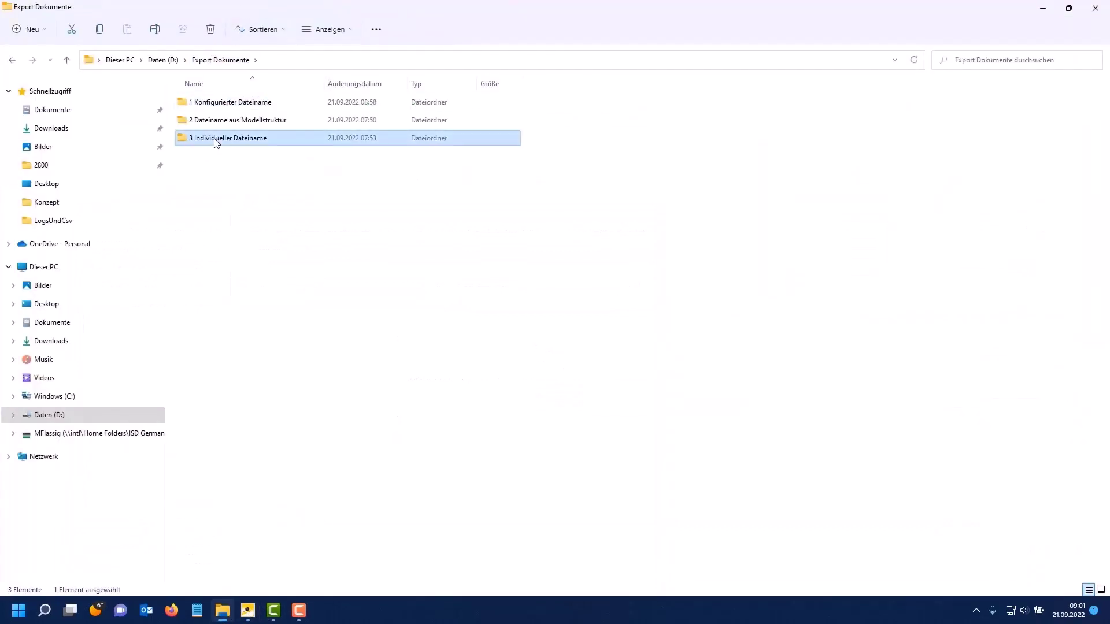
pyautogui.click(221, 120)
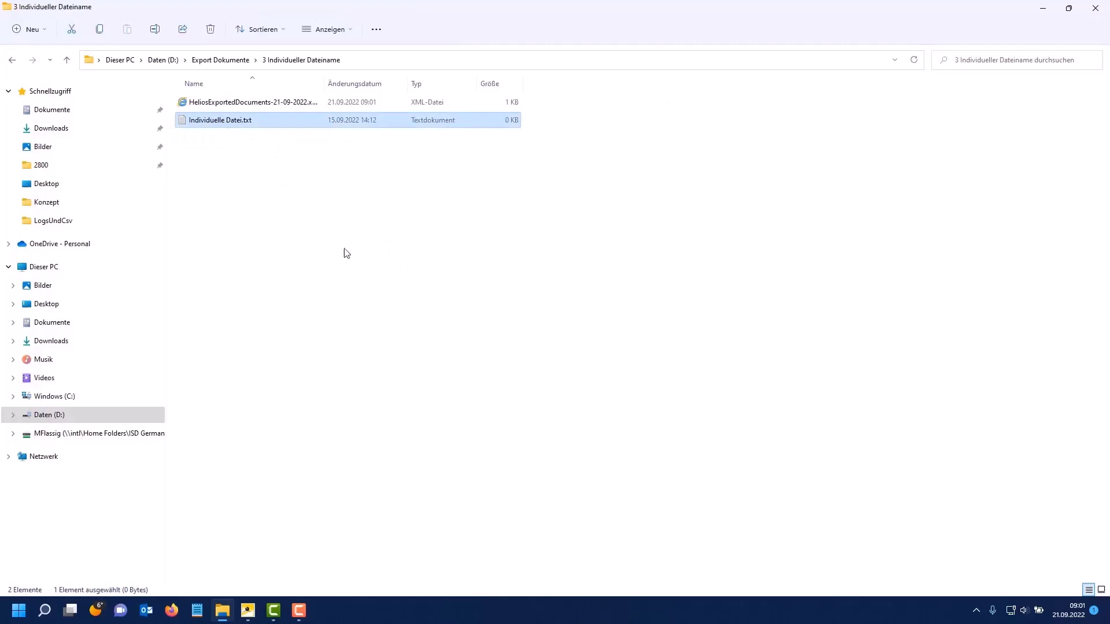
# Switch to HELiOS Desktop and open the file export settings for both text documents DN-006145 and DN-006146 /? together.
pyautogui.click(248, 611)
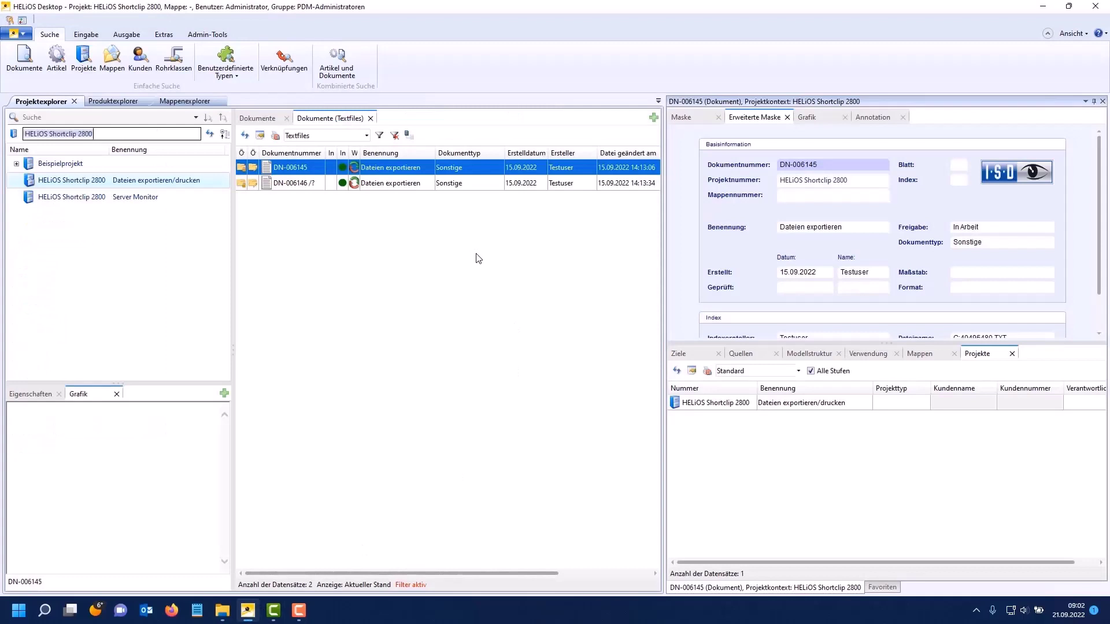
pyautogui.keyDown('shift'); pyautogui.click(395, 183); pyautogui.keyUp('shift')
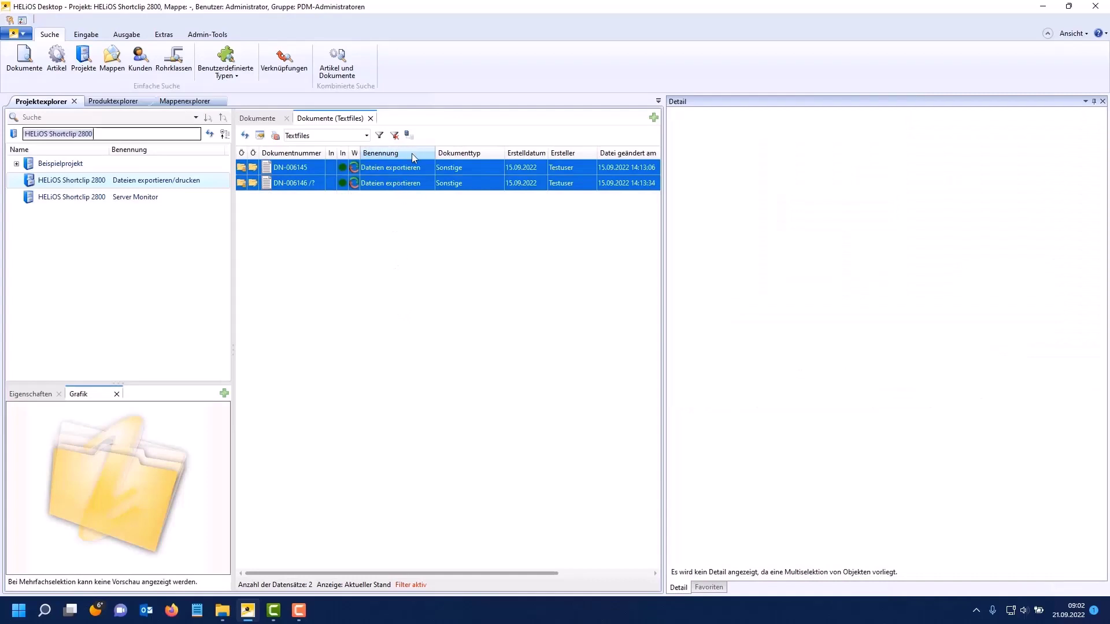
pyautogui.rightClick(398, 164)
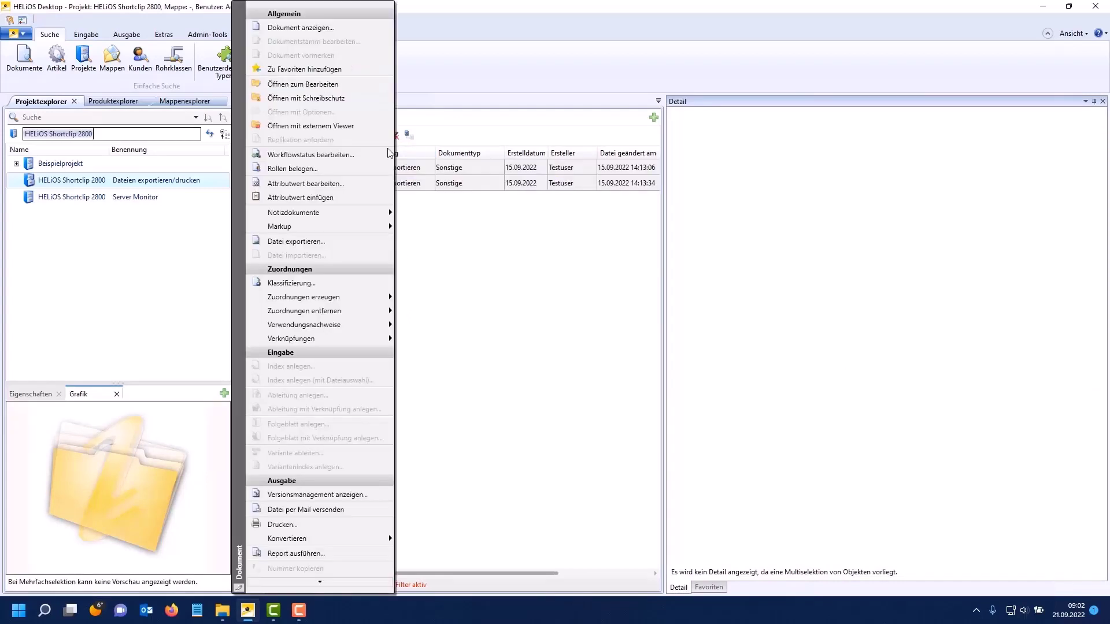
pyautogui.click(305, 243)
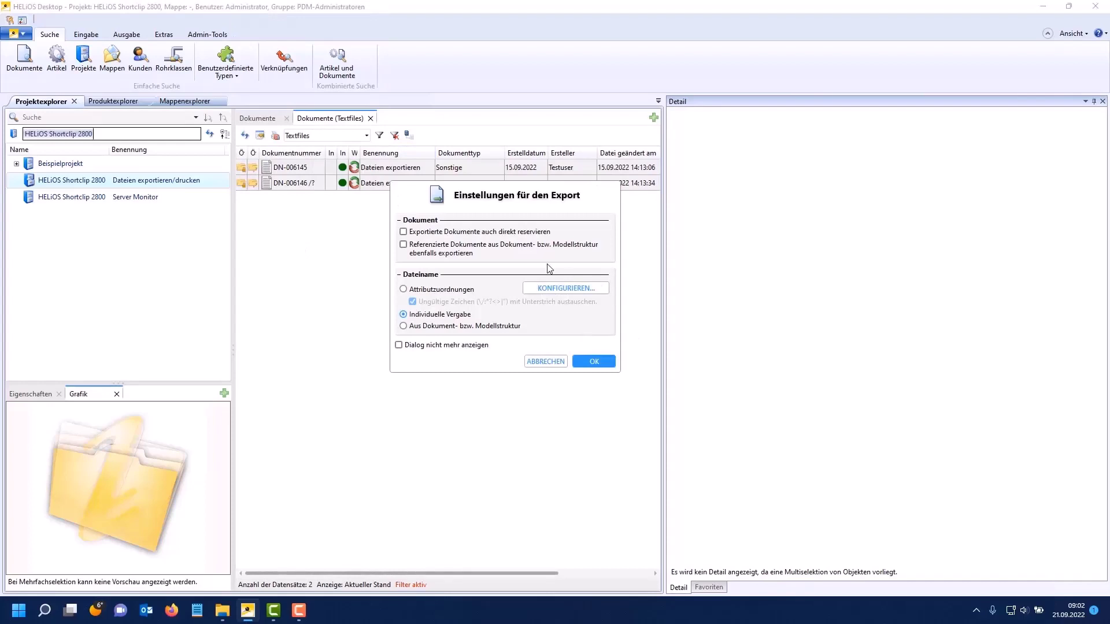
# Open the file name attribute mapping for the document export and remove all existing attribute and underscore entries.
pyautogui.click(562, 288)
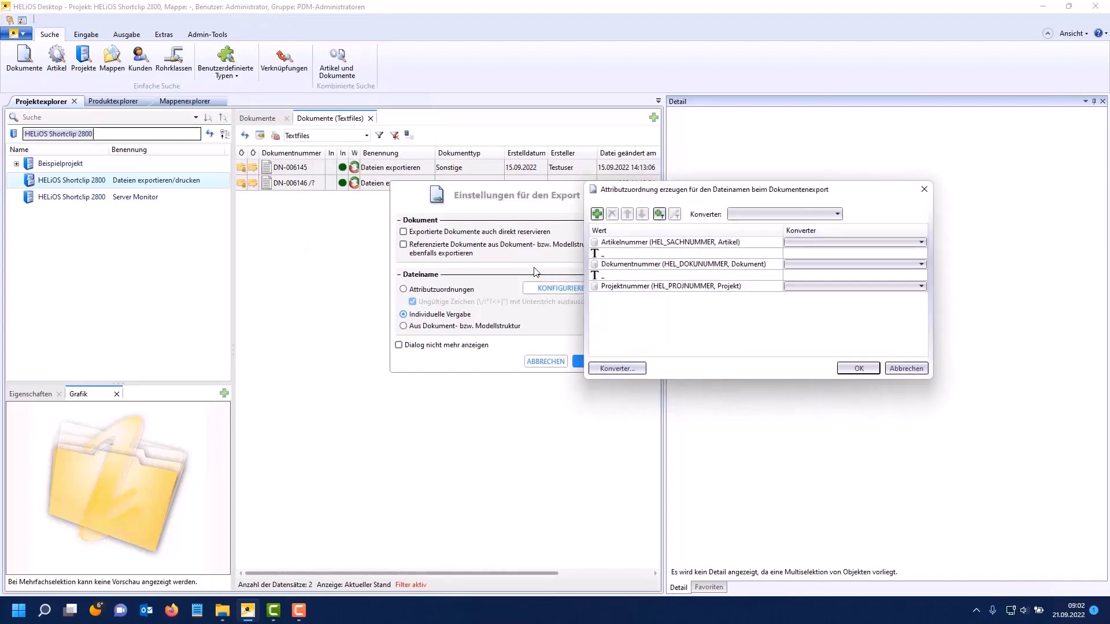
pyautogui.click(638, 243)
pyautogui.click(612, 214)
pyautogui.click(626, 245)
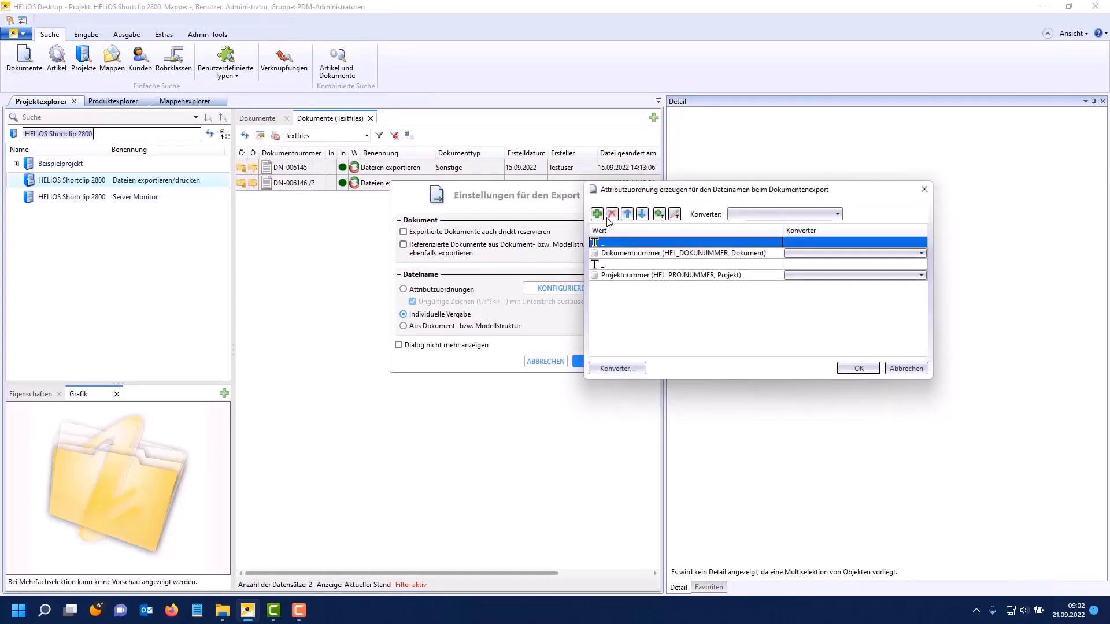
pyautogui.click(613, 214)
pyautogui.click(613, 242)
pyautogui.click(612, 214)
pyautogui.click(636, 243)
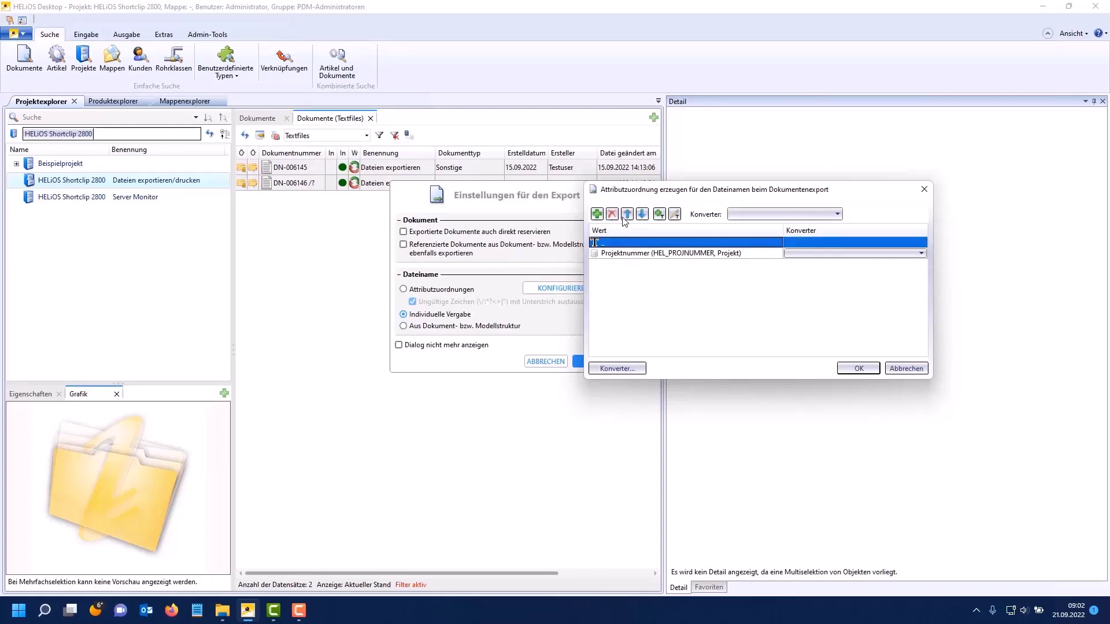
pyautogui.press('Delete')
pyautogui.click(636, 243)
pyautogui.click(613, 215)
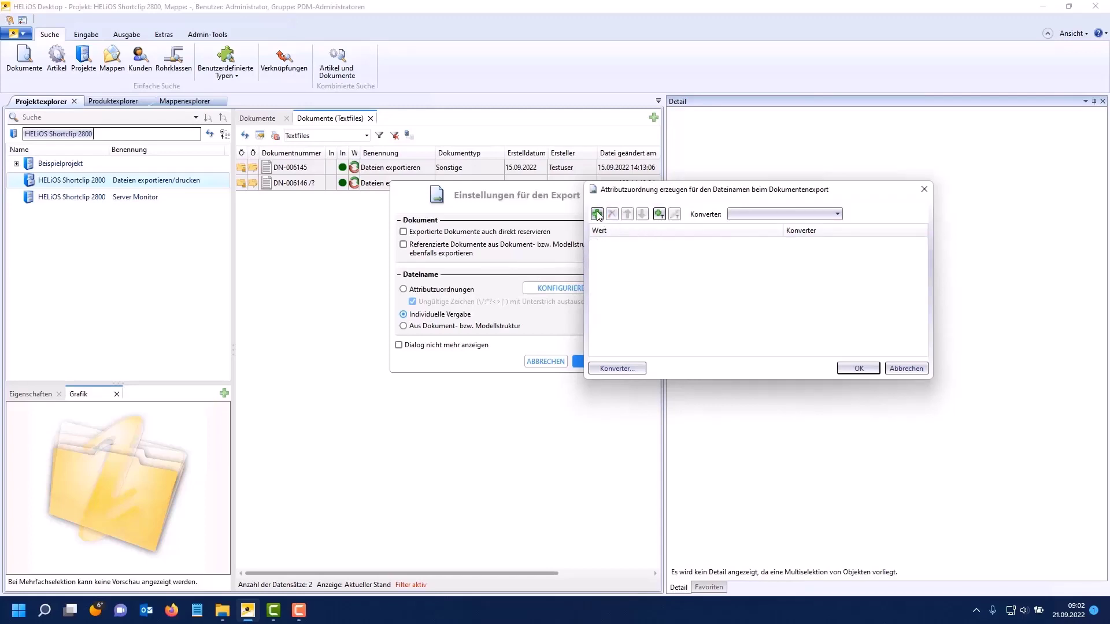
# Add the document attribute Benennung (BENENNUNG) as the only file name component and accept the attribute mapping.
pyautogui.click(597, 213)
pyautogui.click(687, 201)
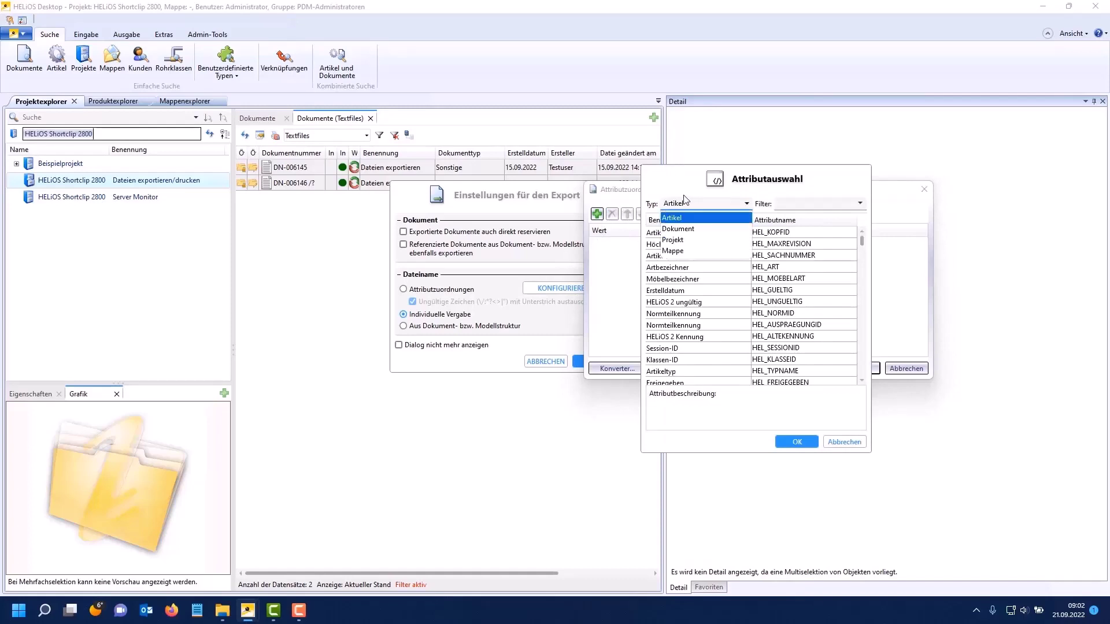
pyautogui.click(694, 229)
pyautogui.click(801, 202)
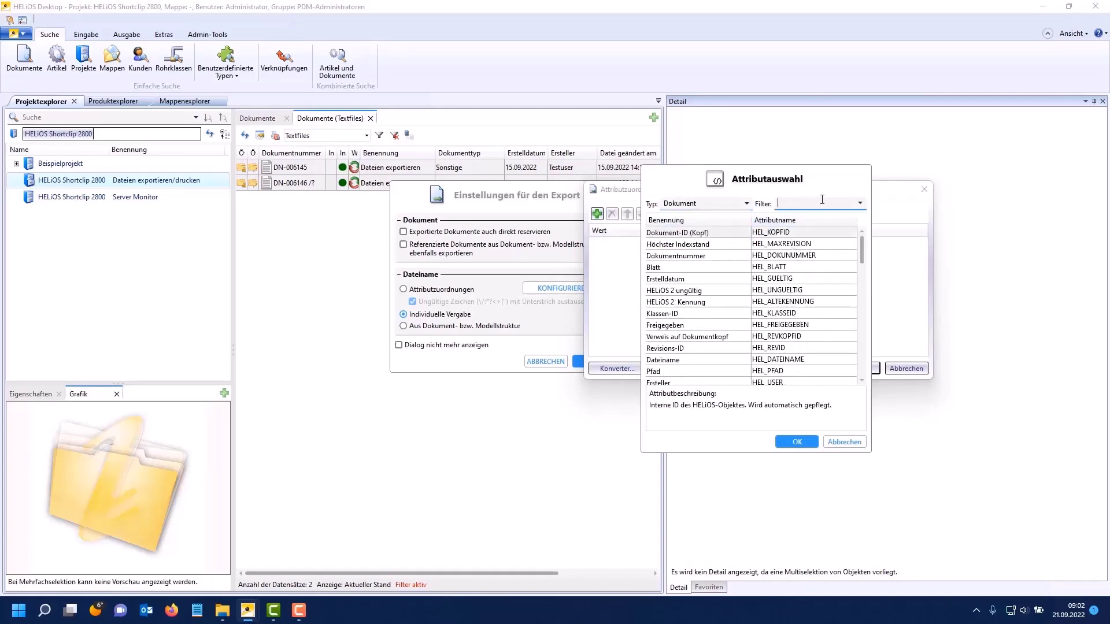
pyautogui.write('be')
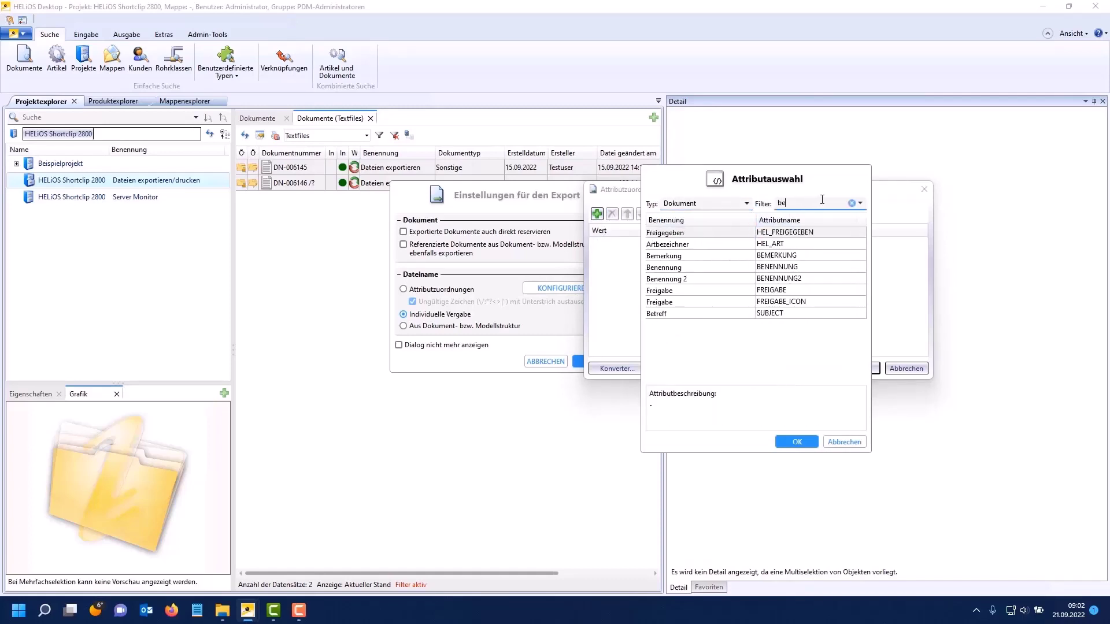
pyautogui.click(781, 268)
pyautogui.click(797, 443)
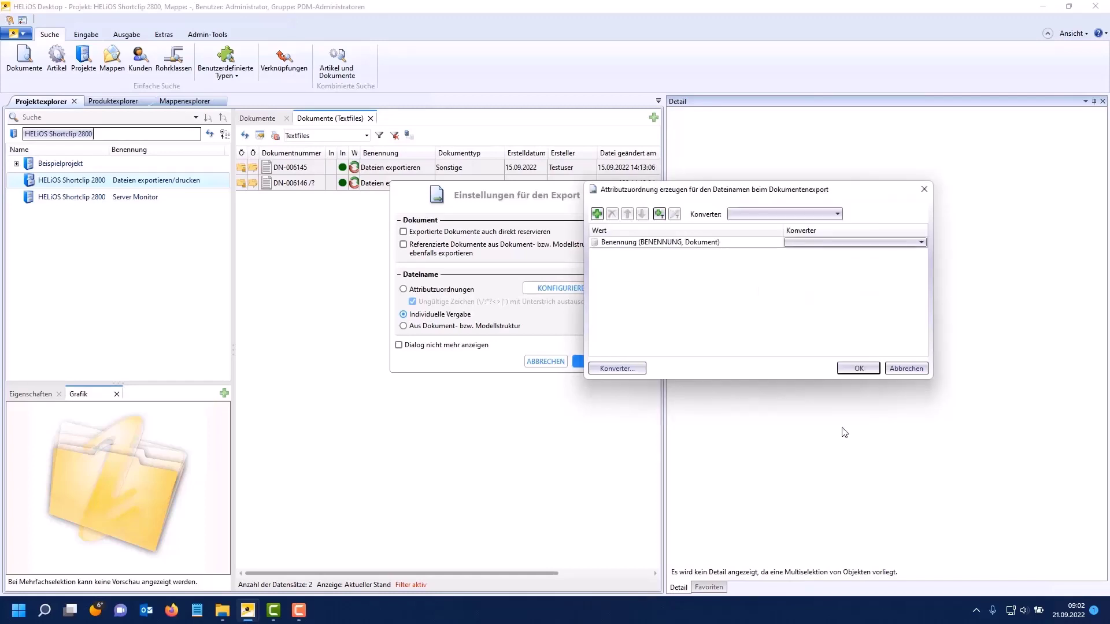
pyautogui.click(857, 369)
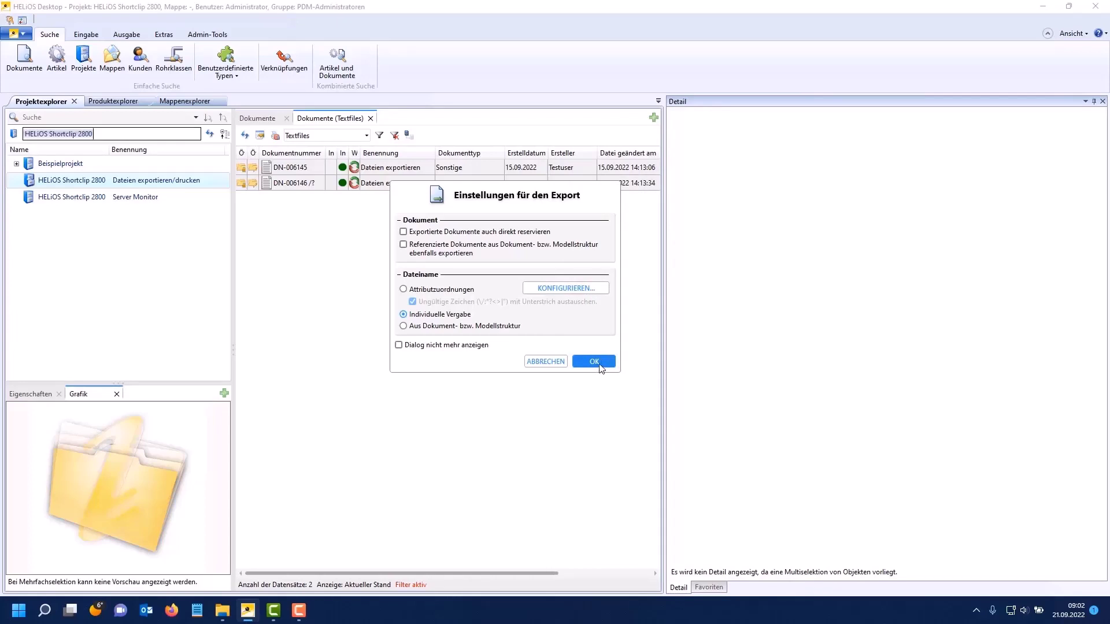
# Try to export both text documents with individual naming (Individuelle Vergabe) to D:\Export Dokumente\3 Individueller Dateiname, and cancel the export.
pyautogui.press('Up')
pyautogui.click(605, 365)
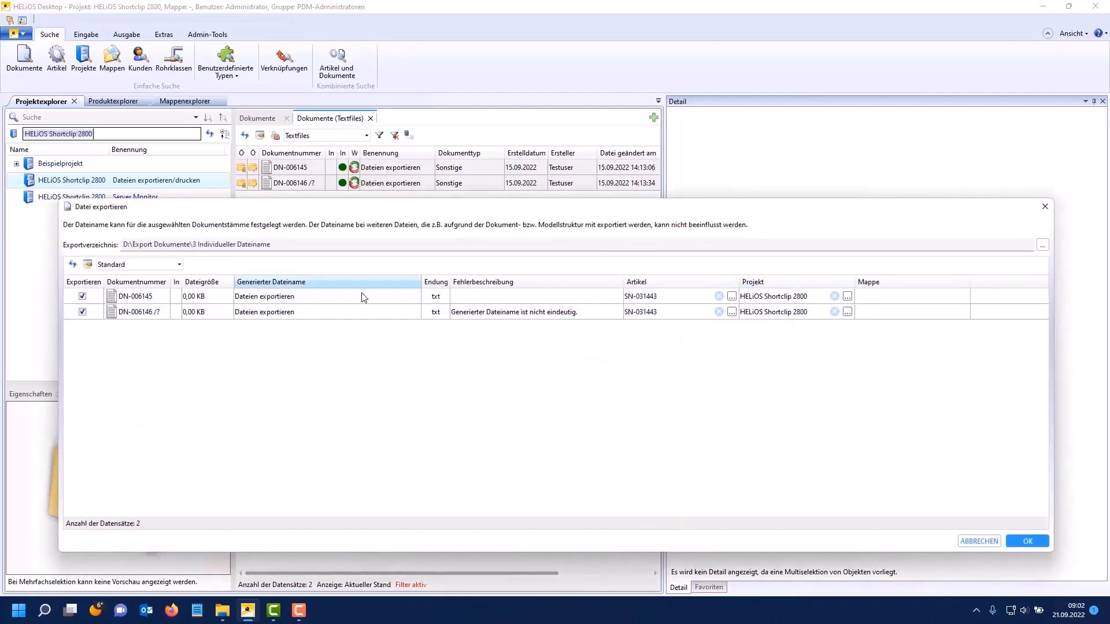
pyautogui.click(256, 299)
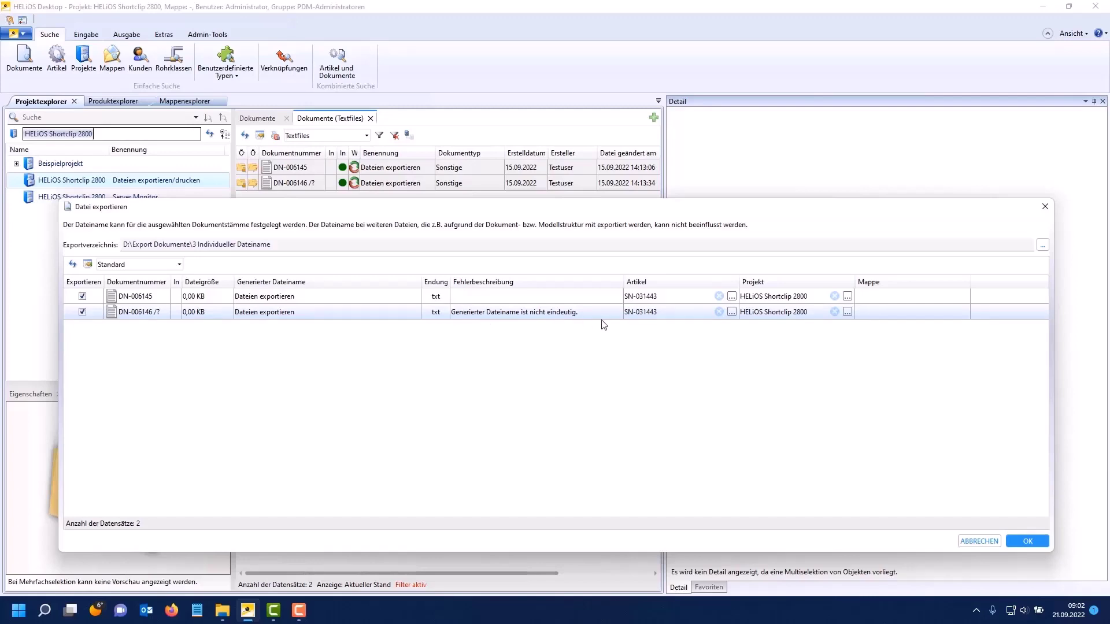
pyautogui.click(1035, 542)
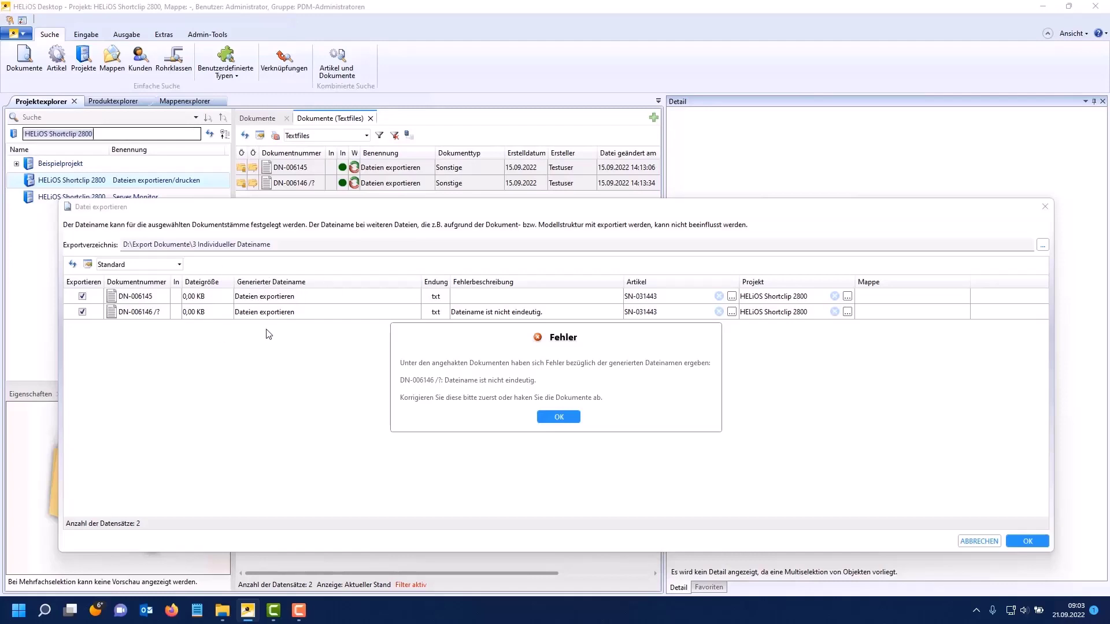
pyautogui.click(558, 416)
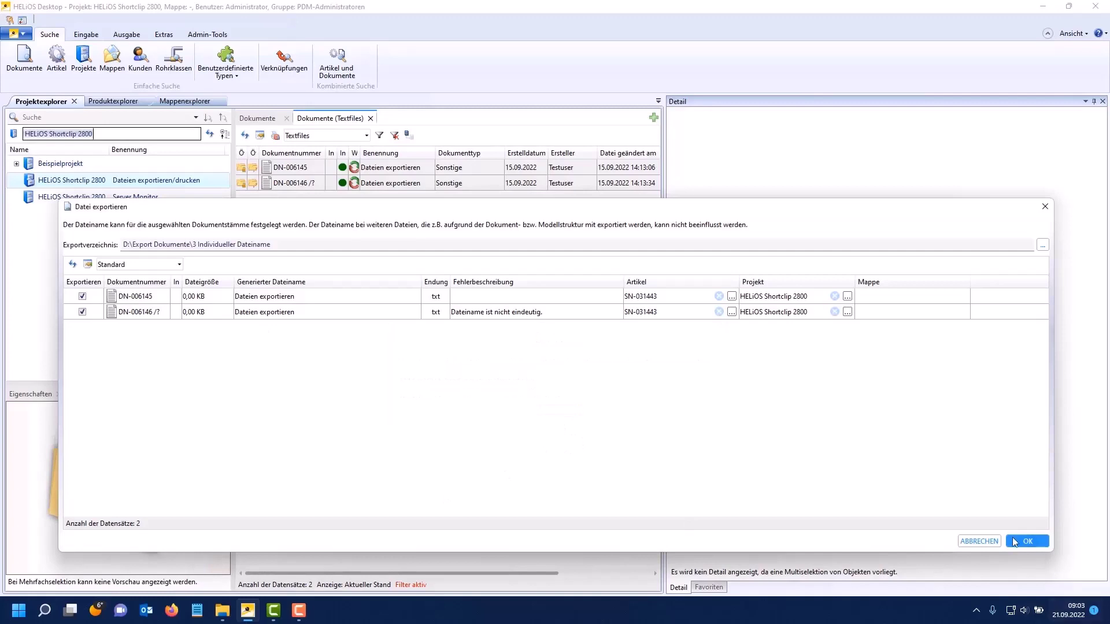
pyautogui.click(975, 543)
pyautogui.click(377, 290)
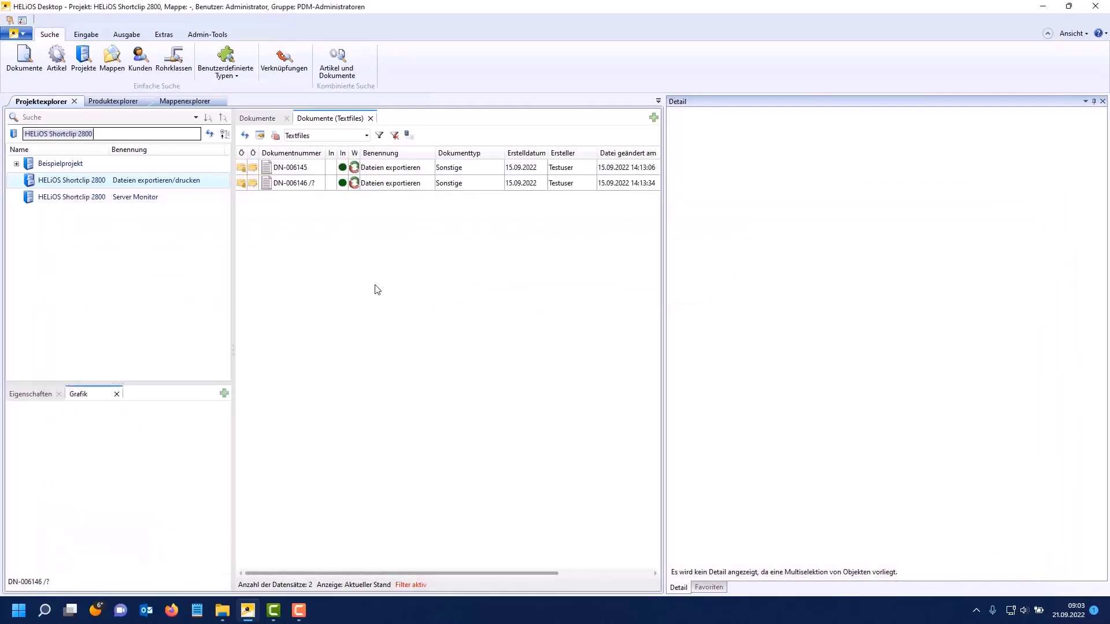